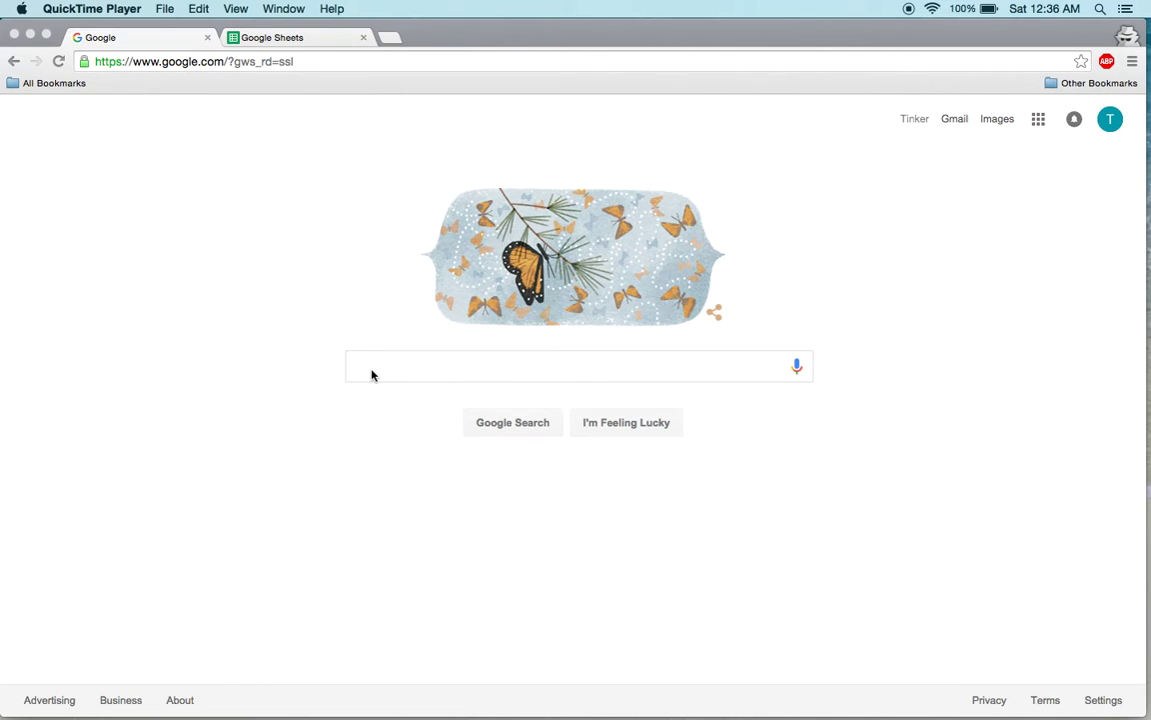
left_click(372, 374)
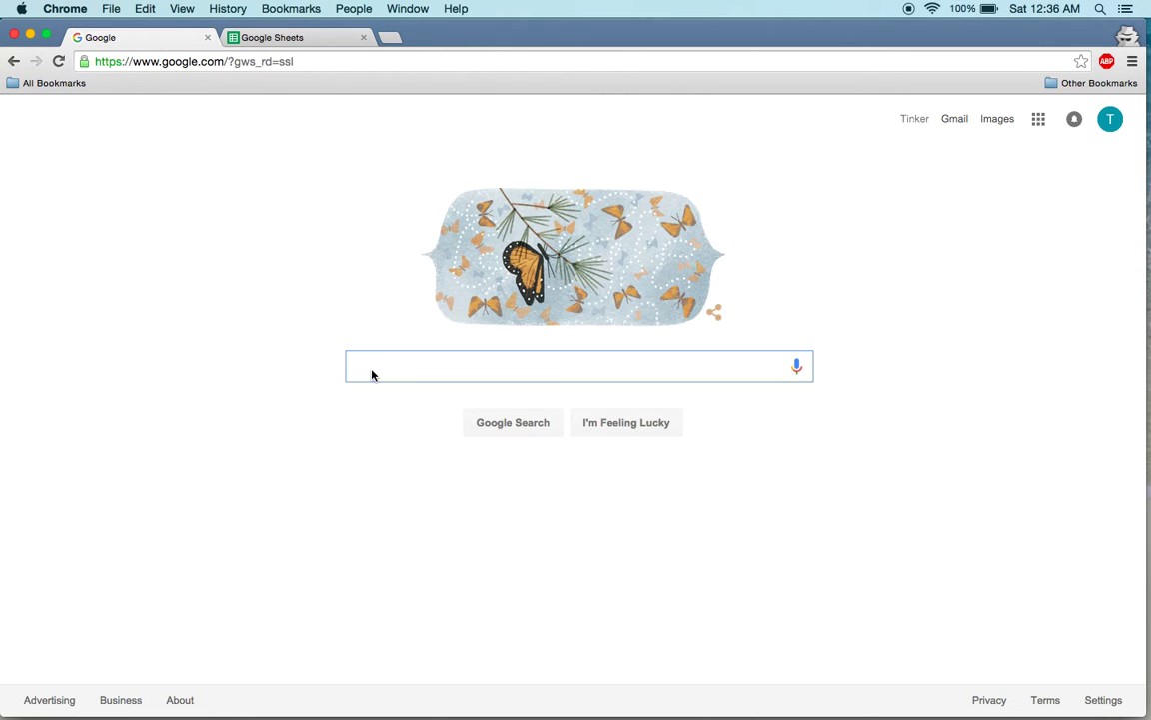
type("zillow")
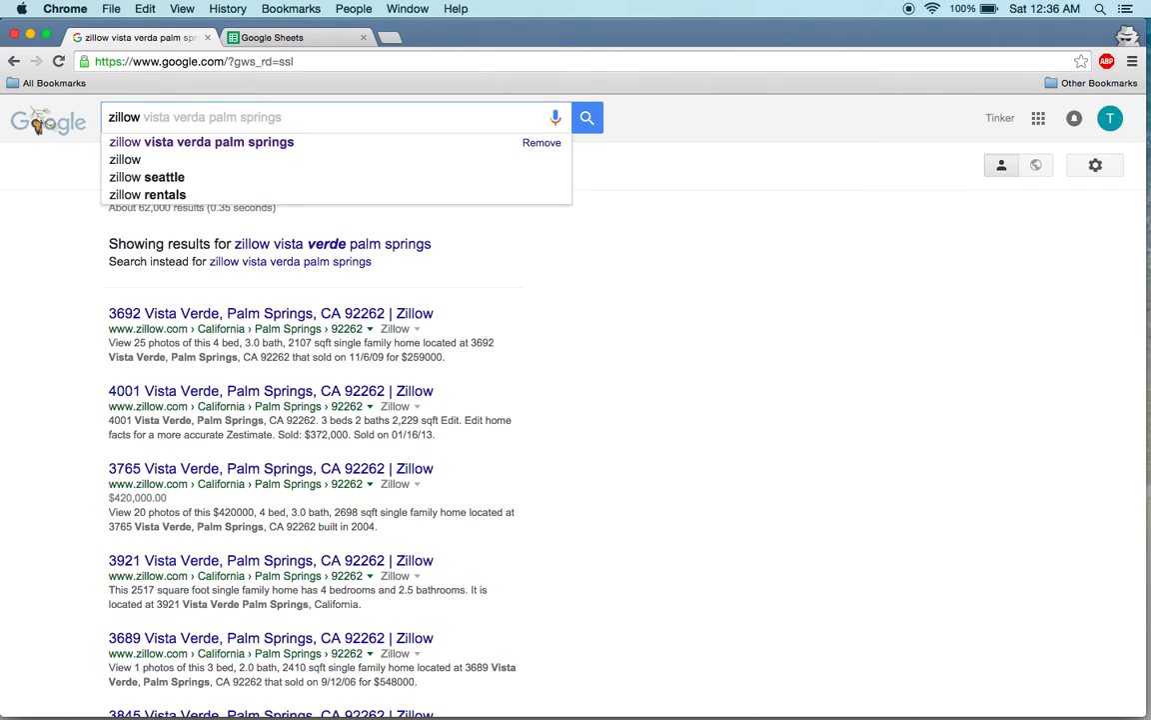
key("Return")
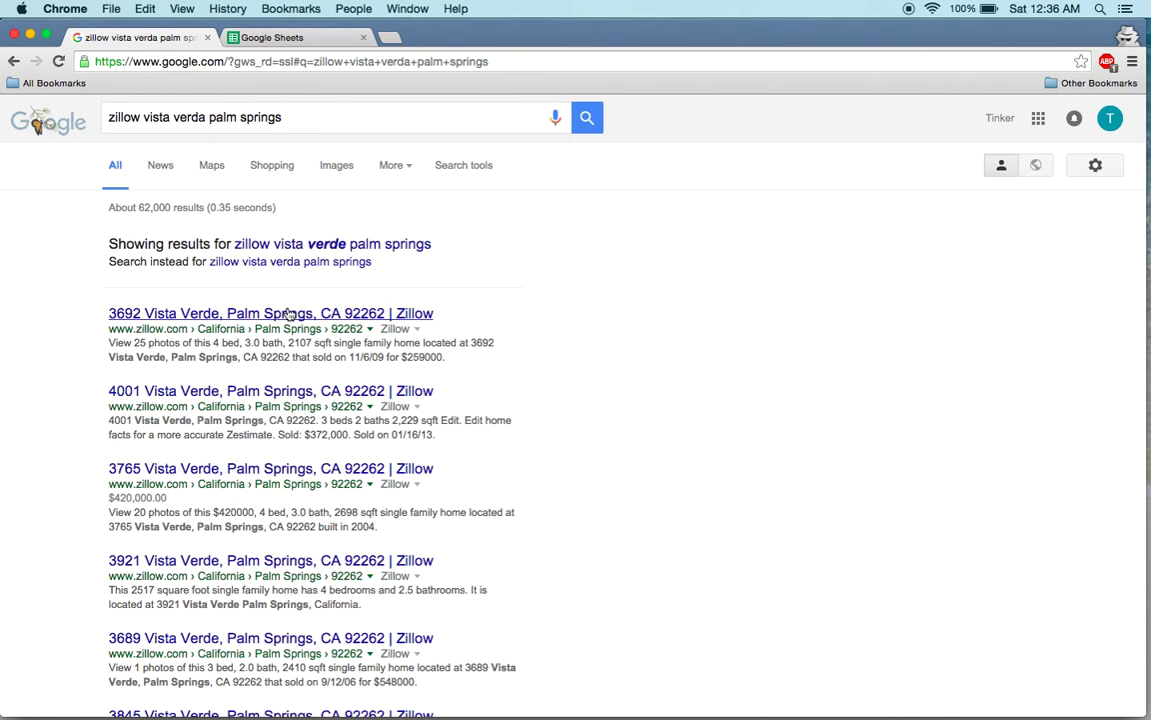
left_click(240, 316)
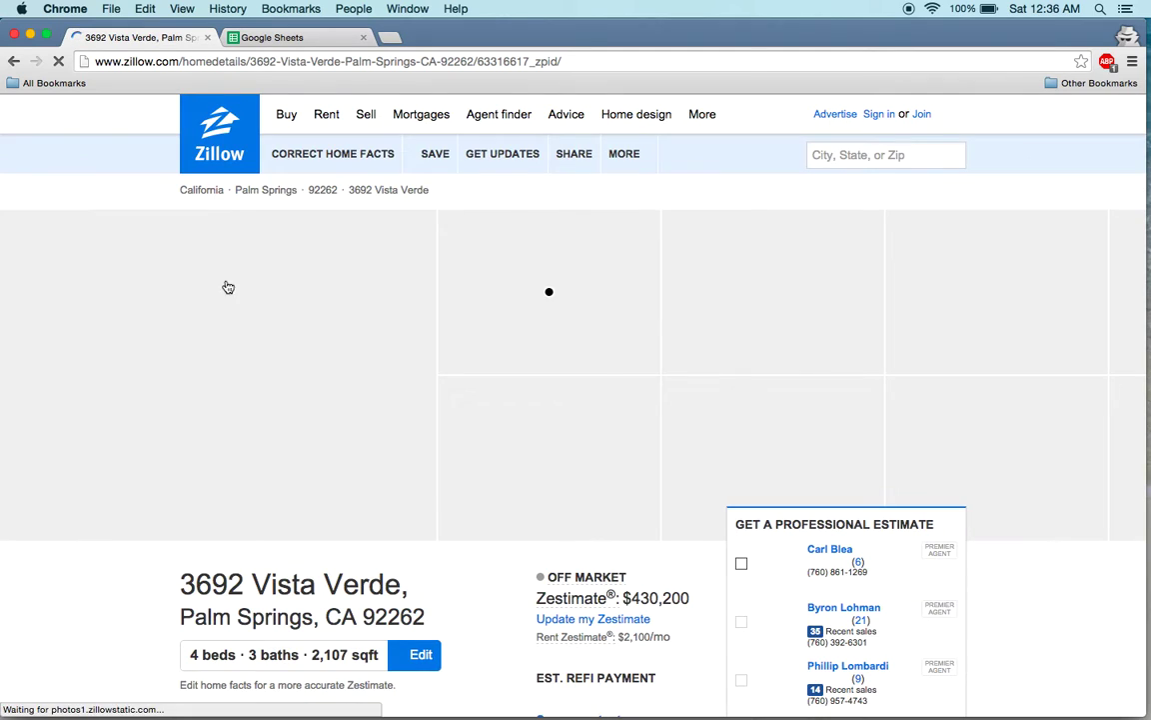
left_click(570, 62)
key("super+c")
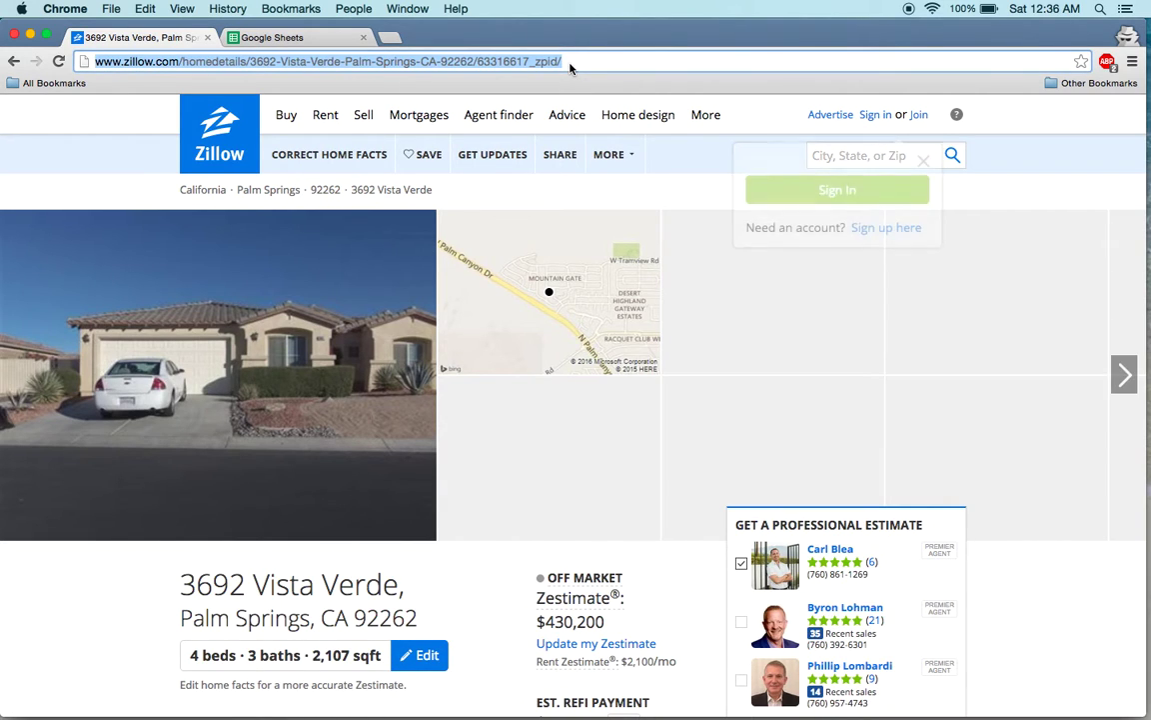
left_click(239, 38)
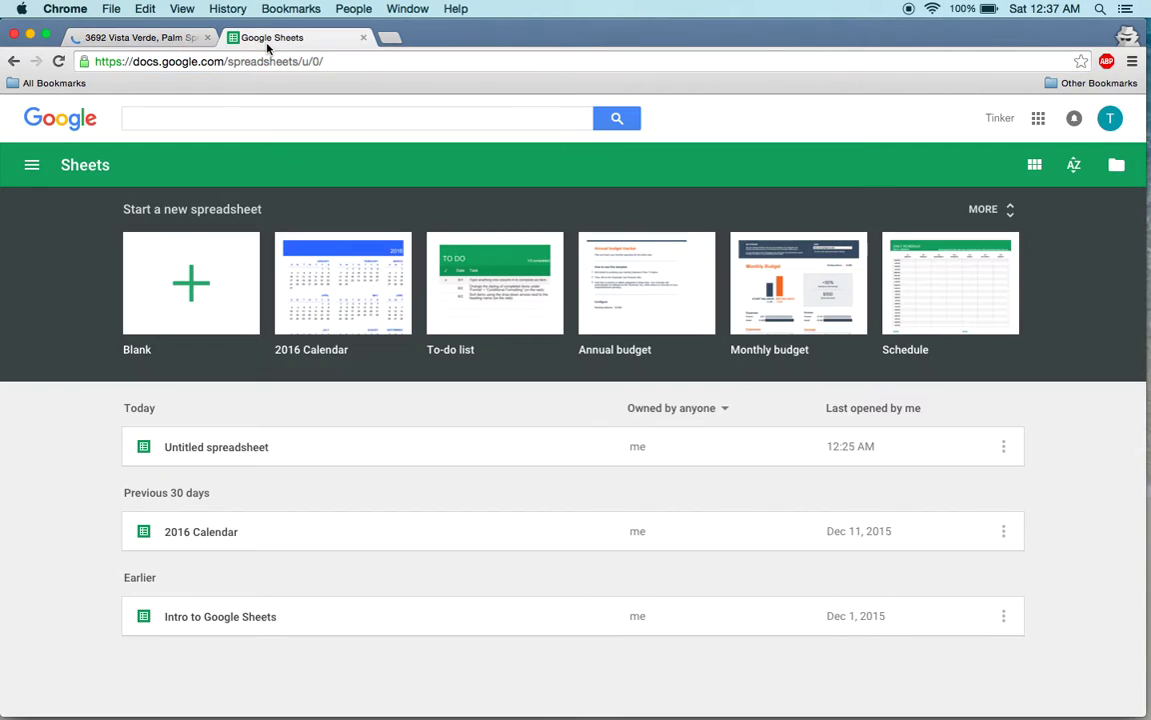
left_click(222, 450)
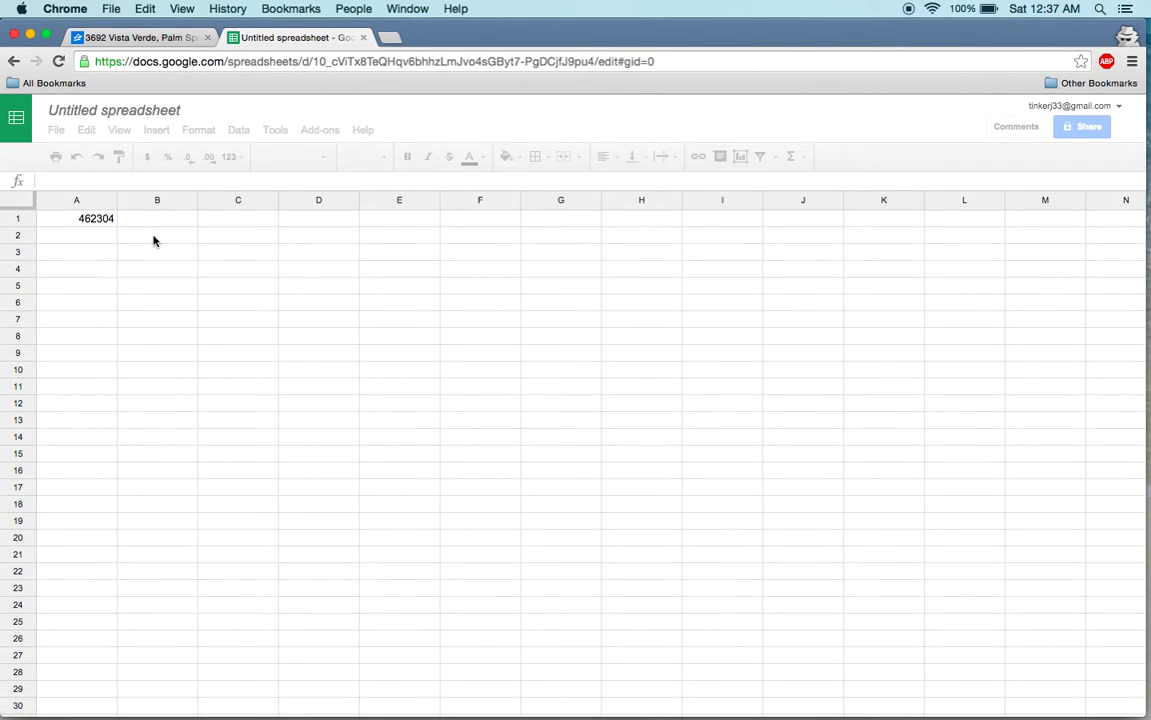
left_click(145, 242)
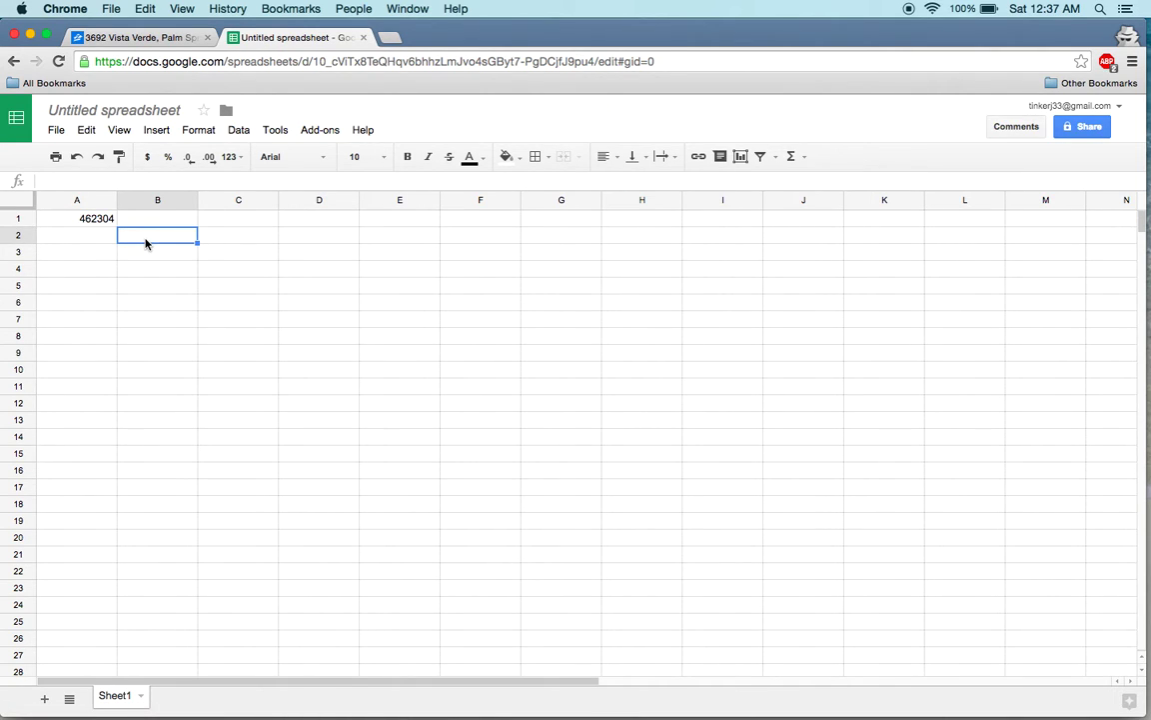
left_click(93, 221)
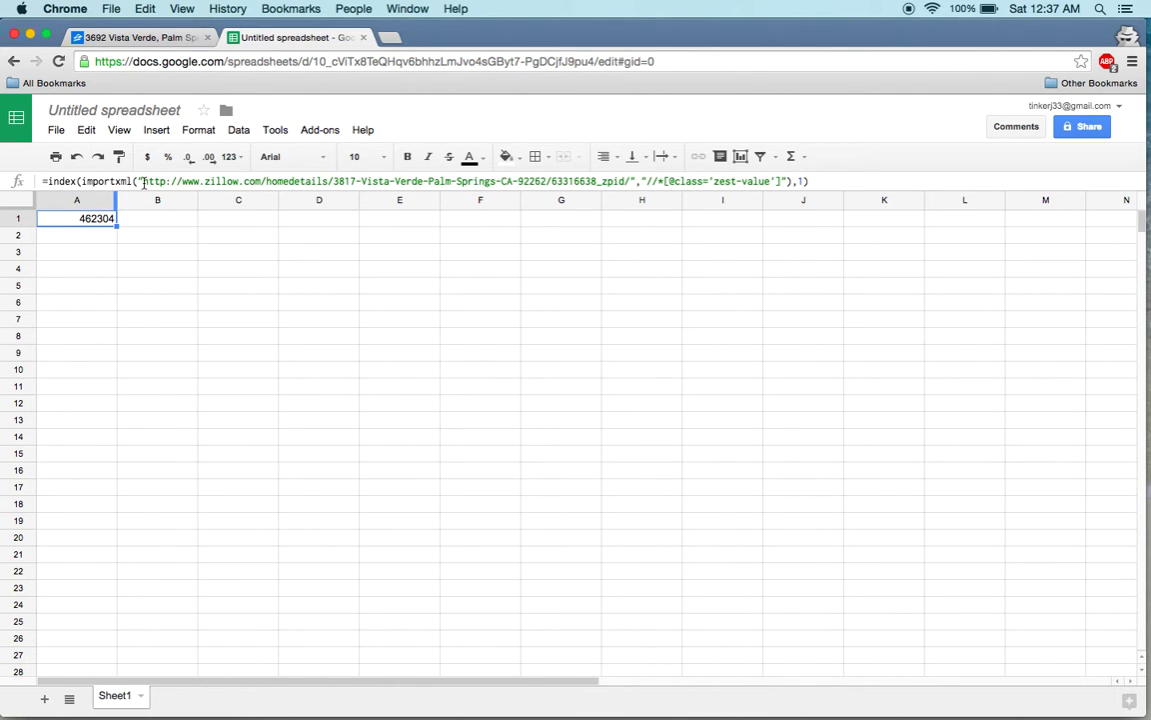
left_click_drag(142, 181, 628, 181)
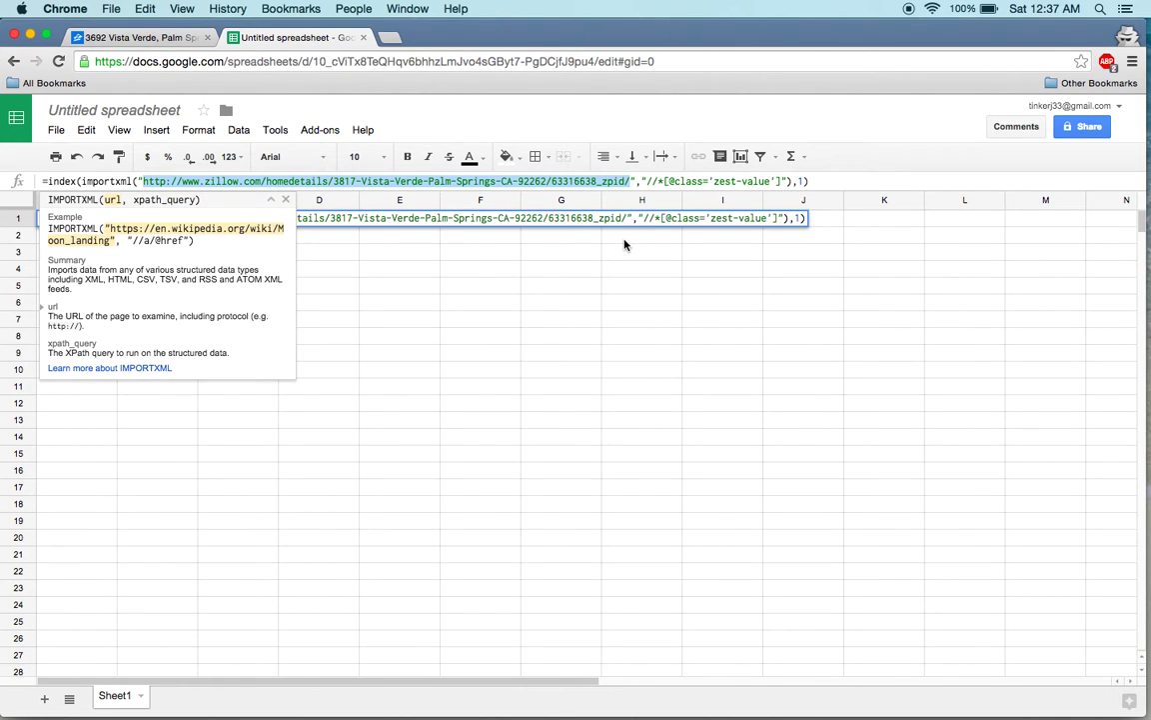
key("super+v")
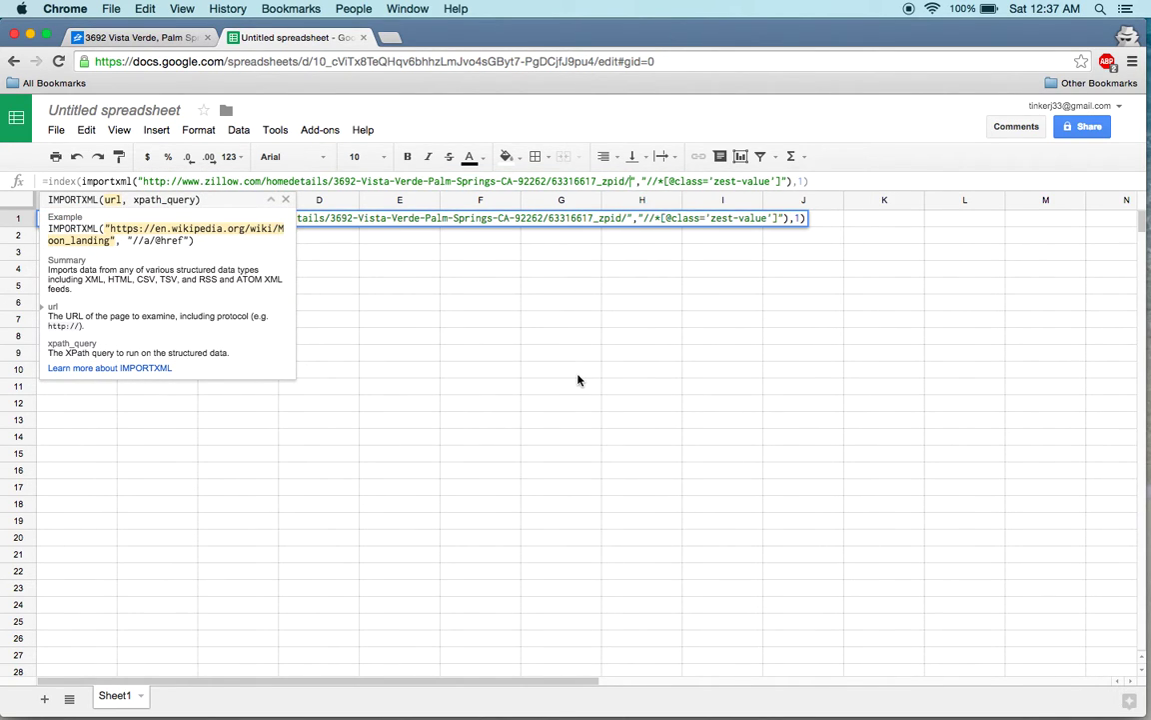
left_click(391, 38)
key("super+v")
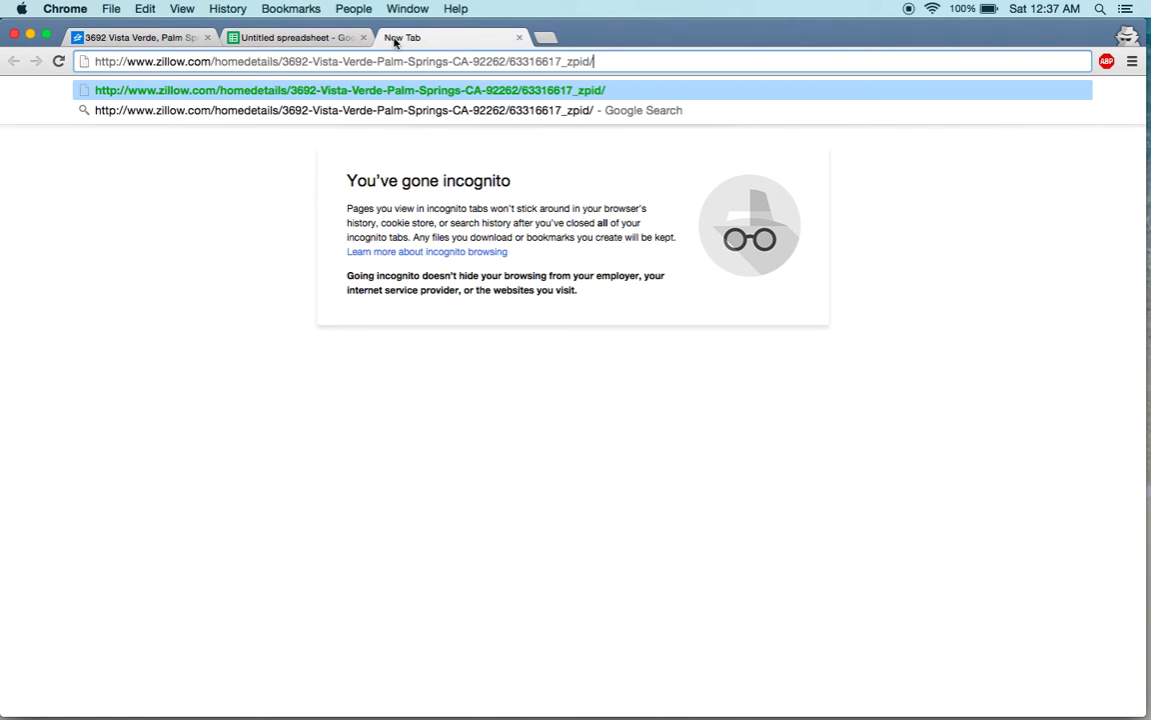
key("Return")
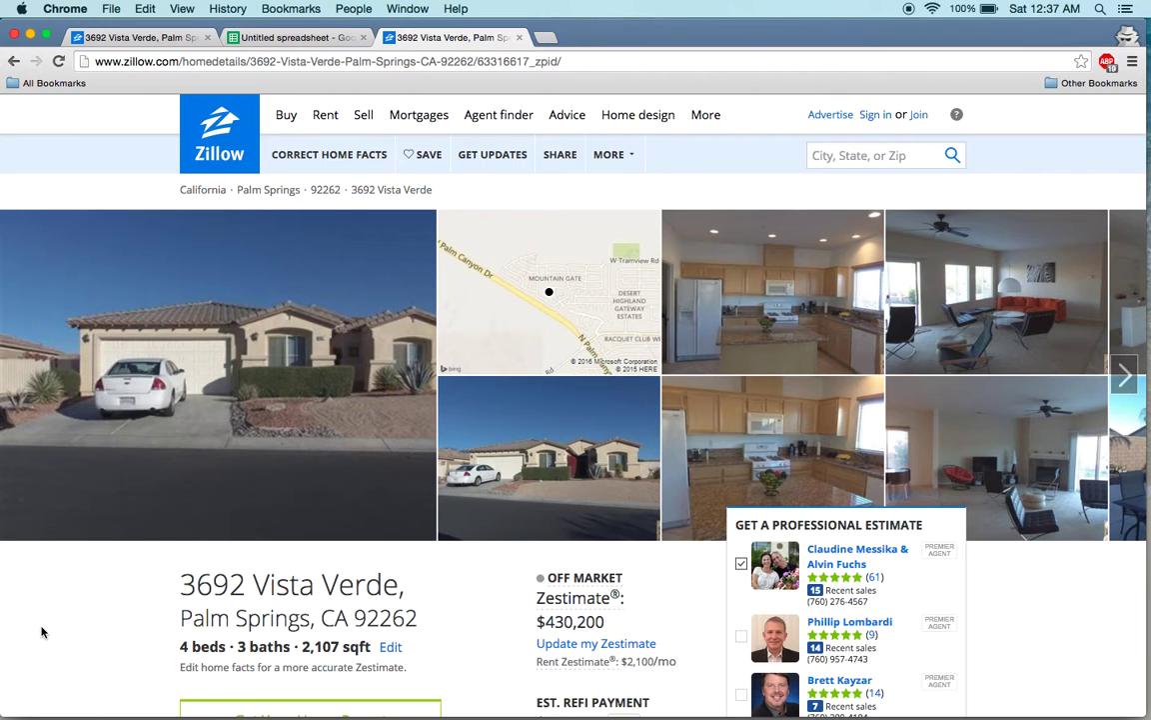
scroll(42, 630, "down", 1)
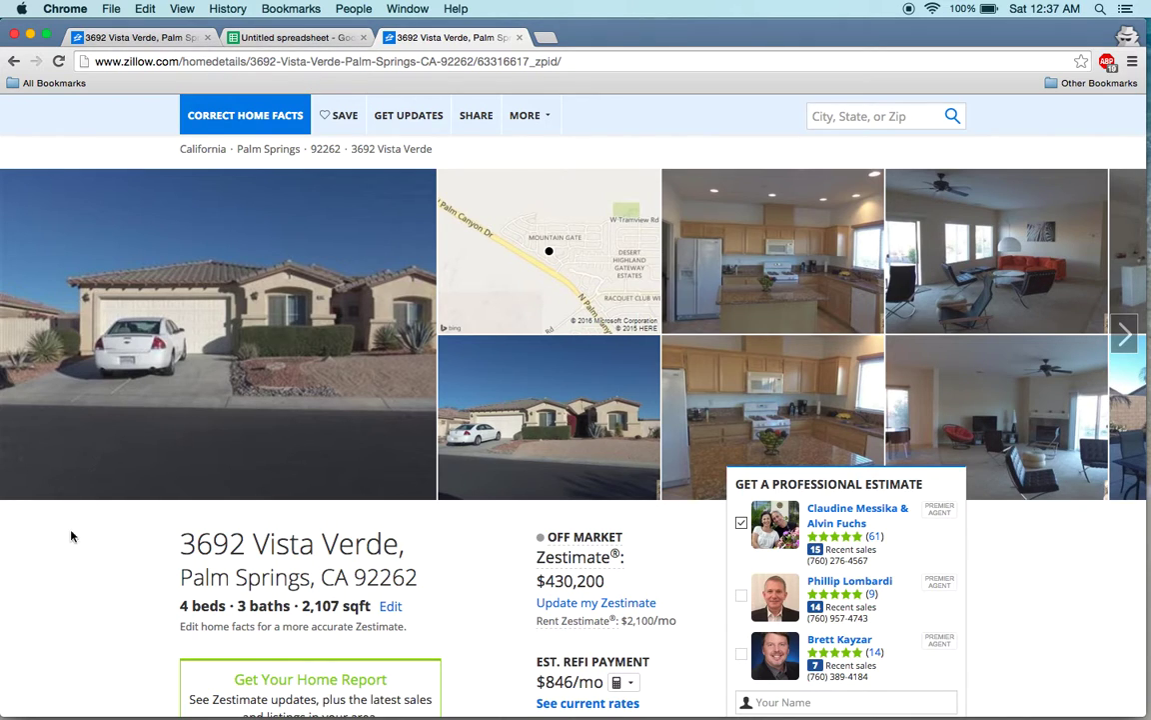
right_click(64, 571)
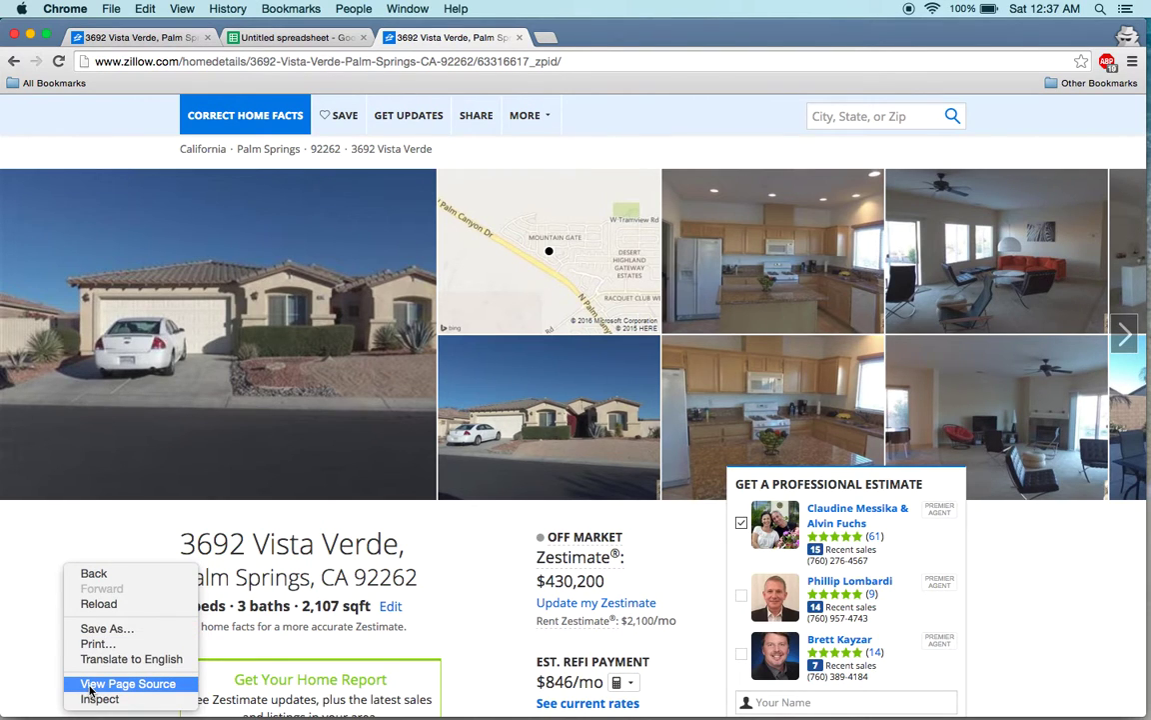
Open the Zillow listing's HTML page source.
left_click(90, 687)
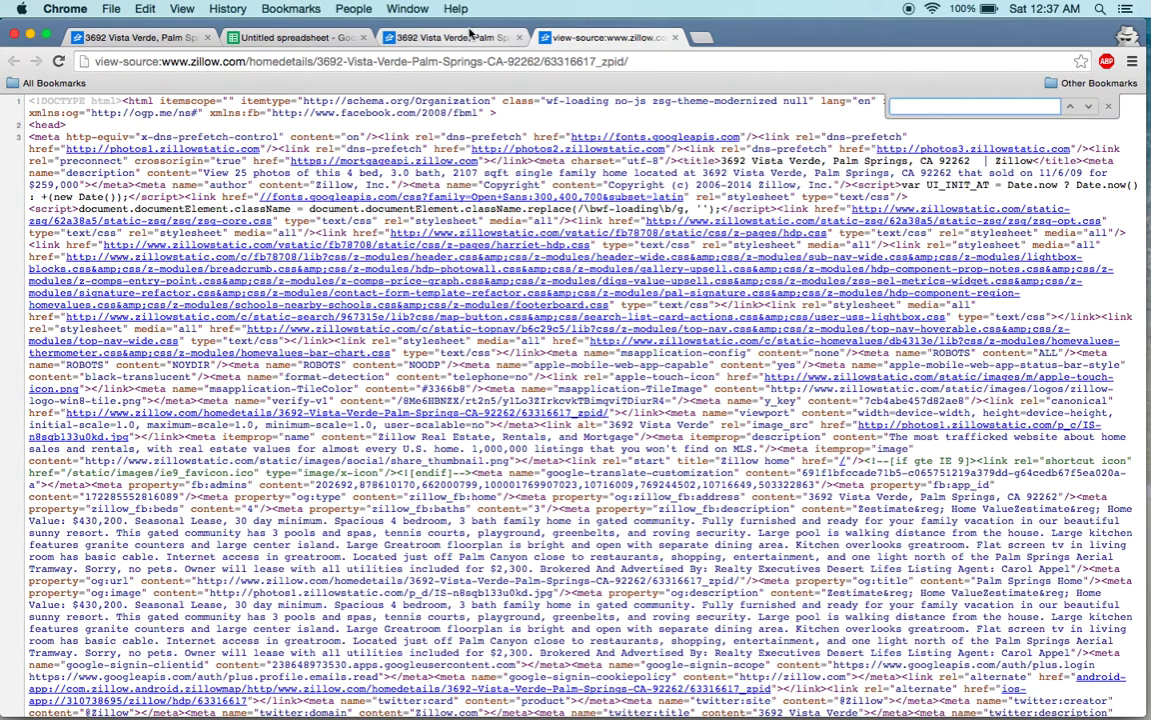
left_click(469, 38)
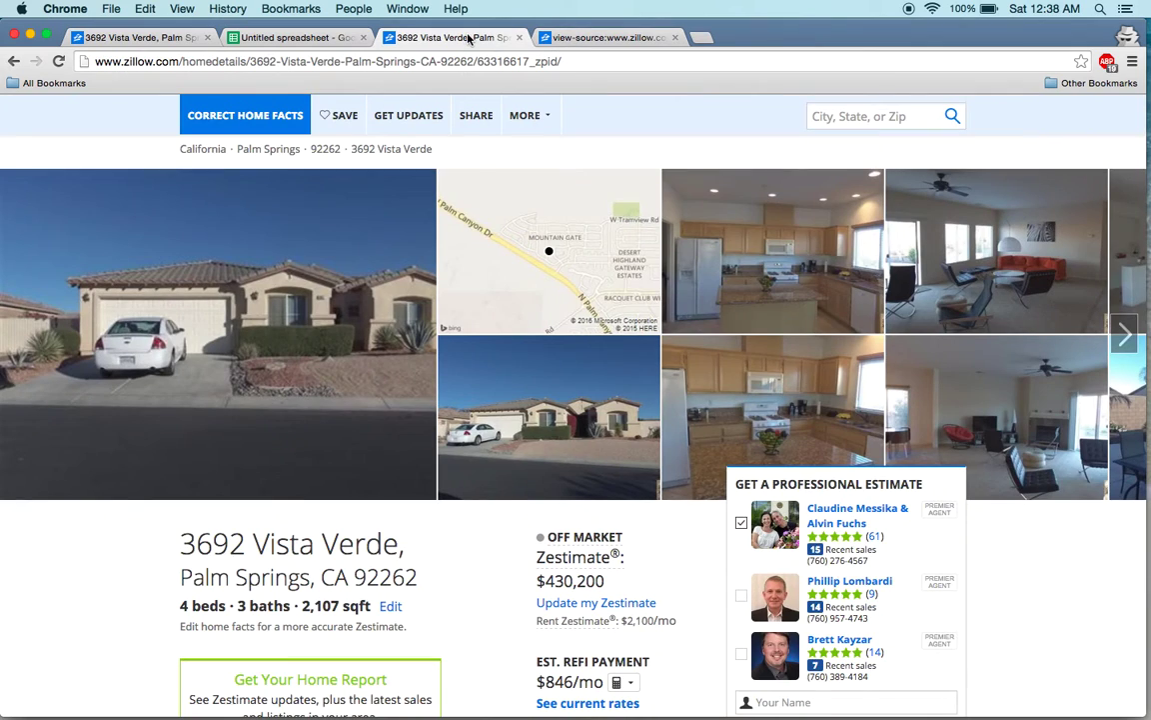
left_click(600, 38)
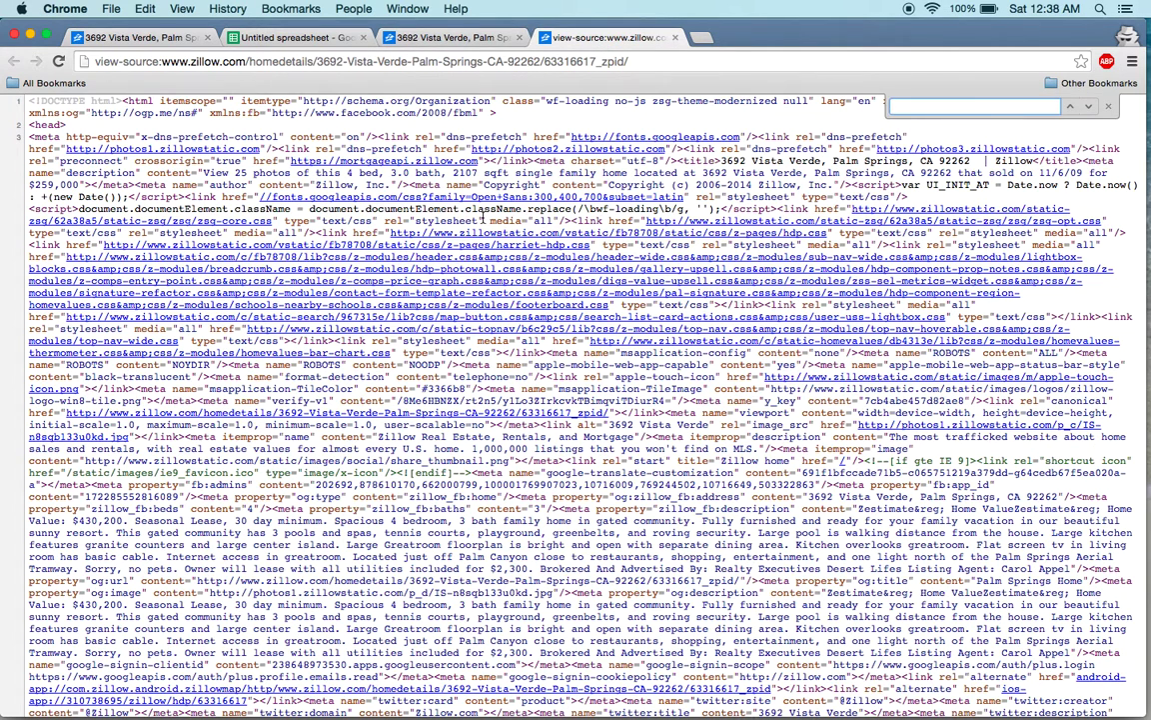
Search the page source for 430200 and step through the matches, then close the source.
key("super+f")
type("430200")
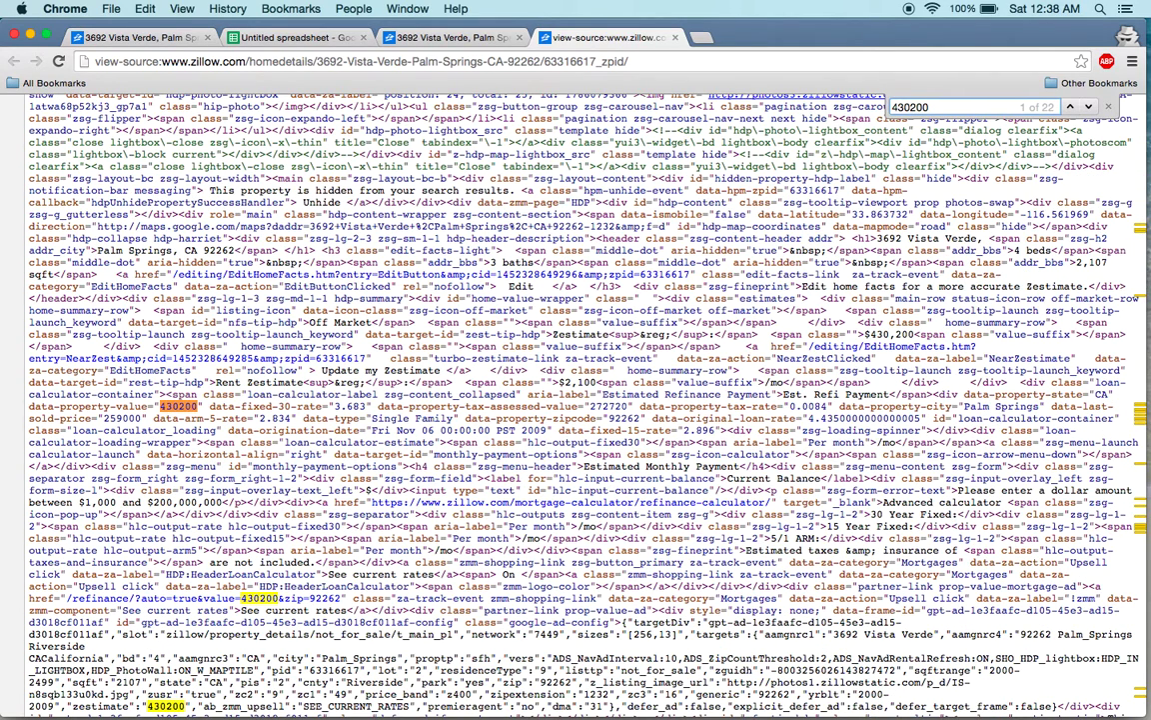
key("Return")
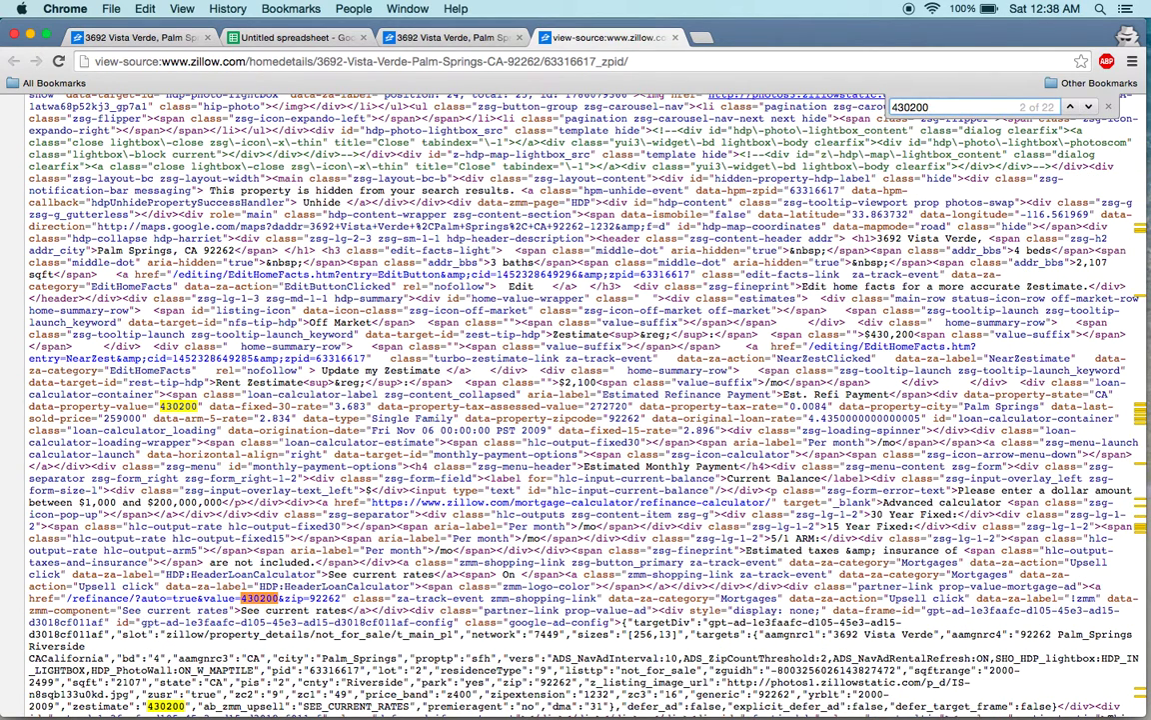
key("Return")
key("Return")
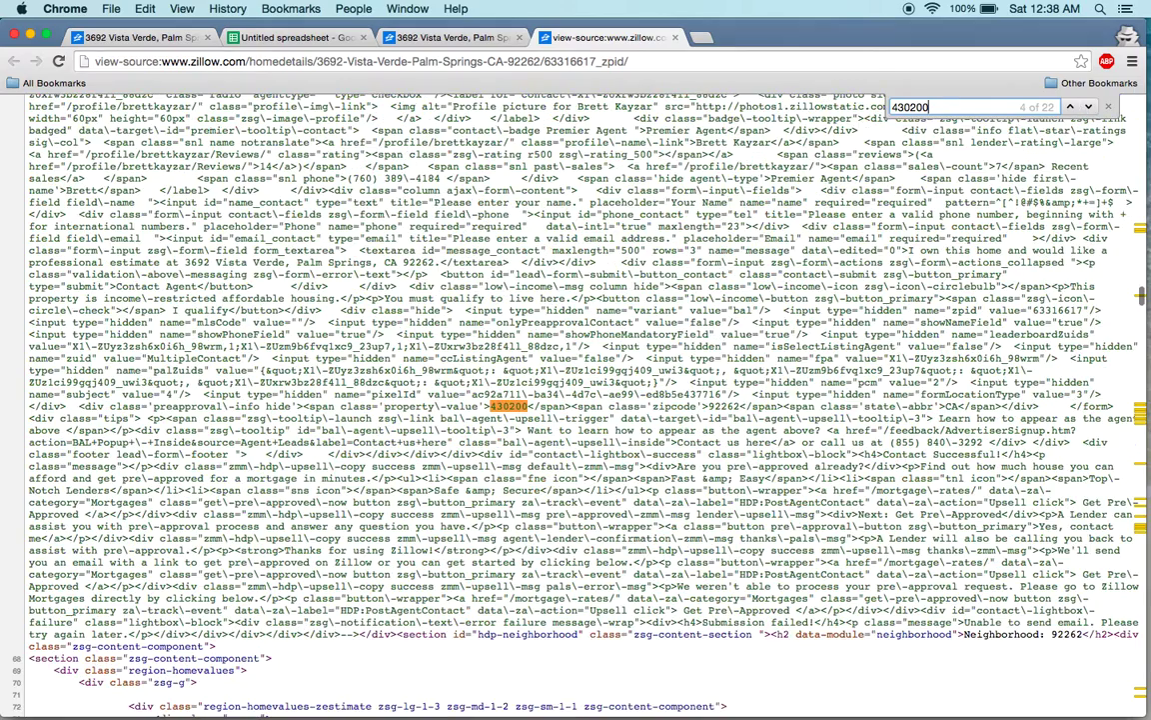
key("Return")
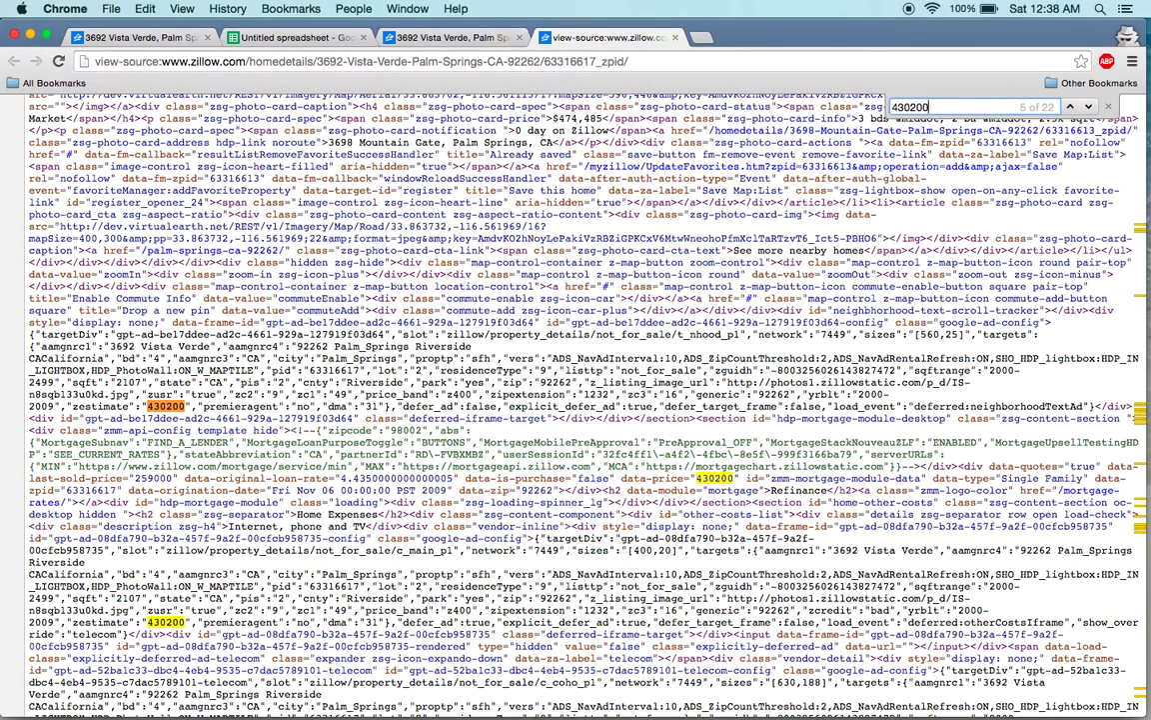
key("Return")
key("Return")
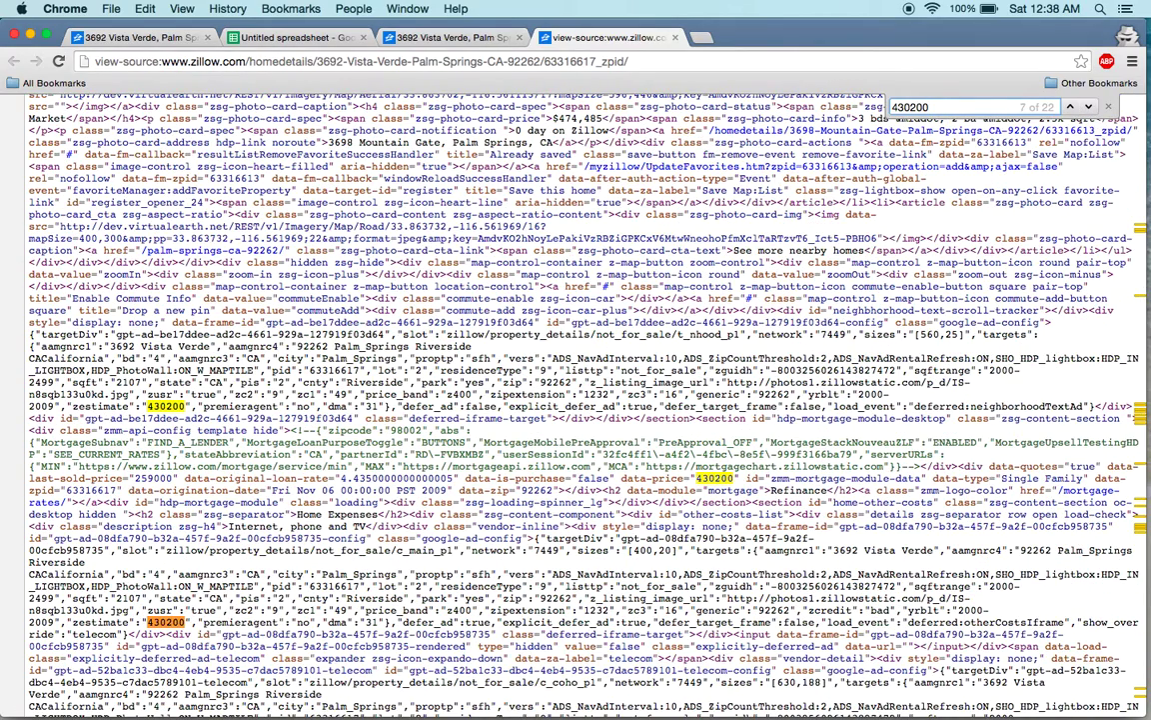
key("Return")
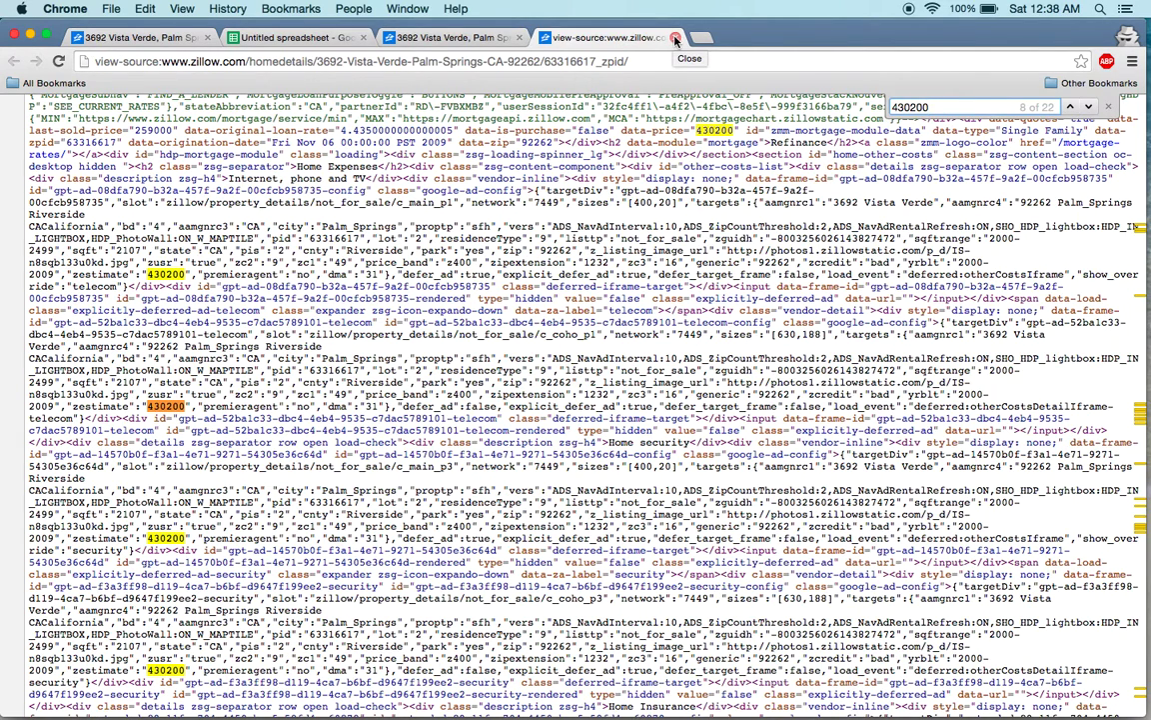
left_click(675, 38)
left_click(296, 40)
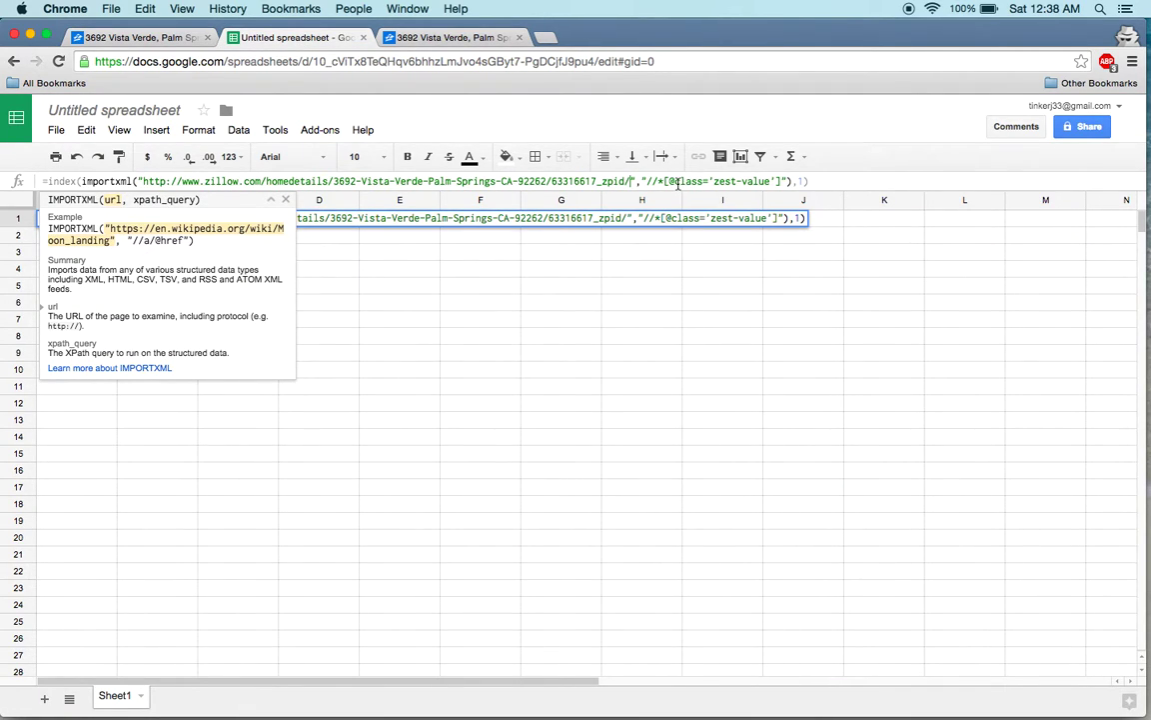
Highlight the zest-value class and IMPORTXML parts of A1's formula, then cancel the edit.
left_click(631, 181)
left_click_drag(715, 181, 772, 183)
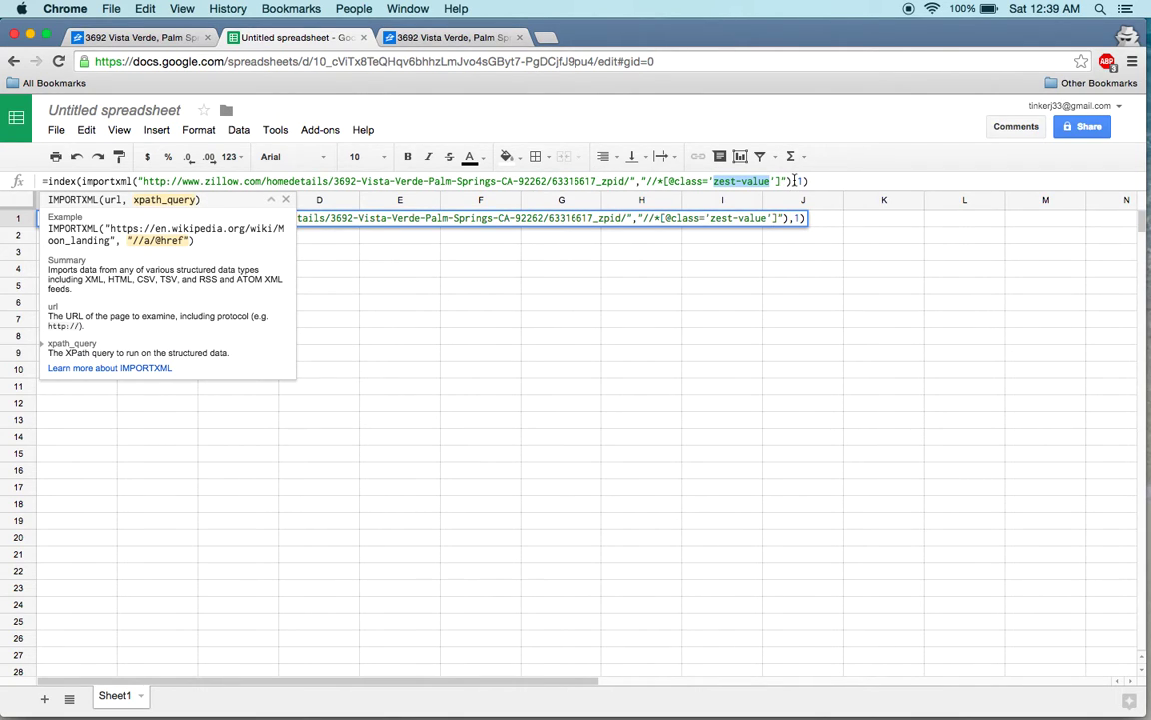
left_click_drag(793, 180, 85, 182)
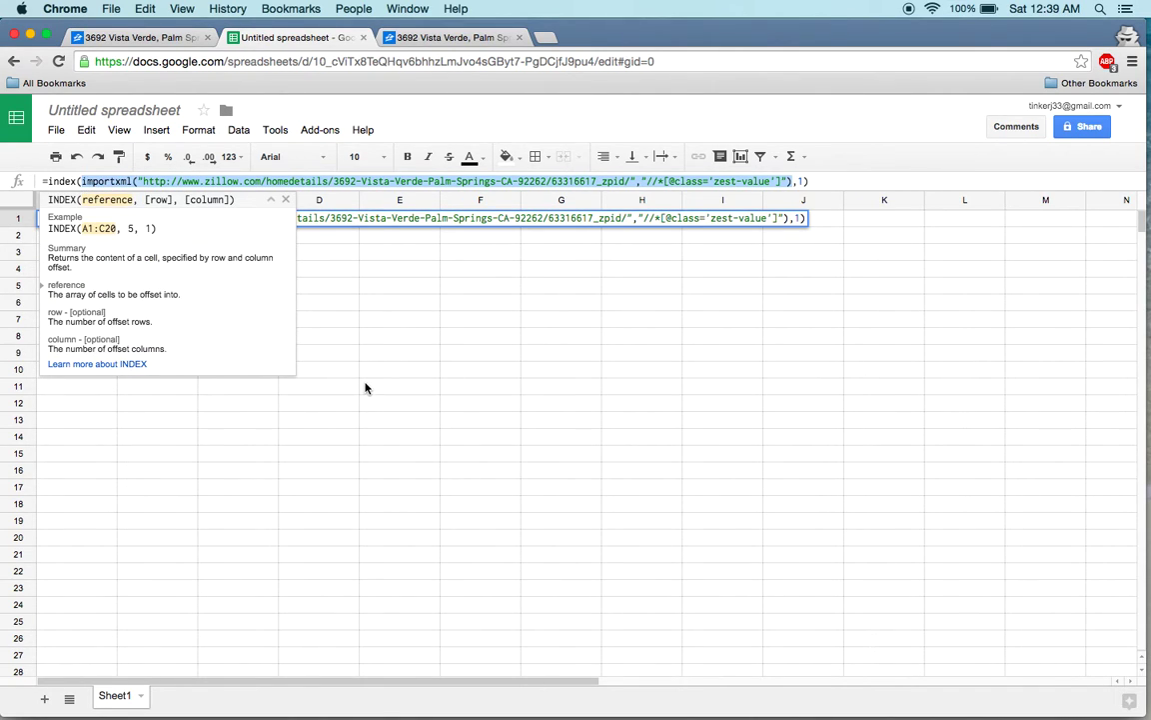
key("Escape")
left_click(418, 343)
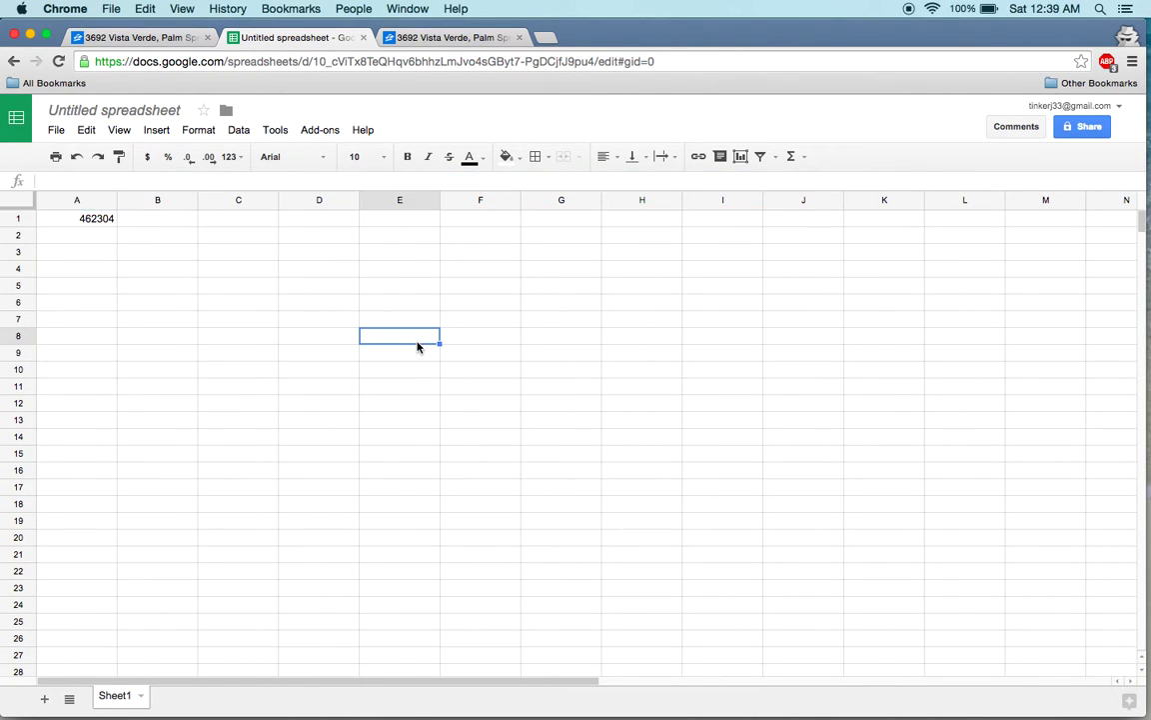
left_click(151, 257)
type("=")
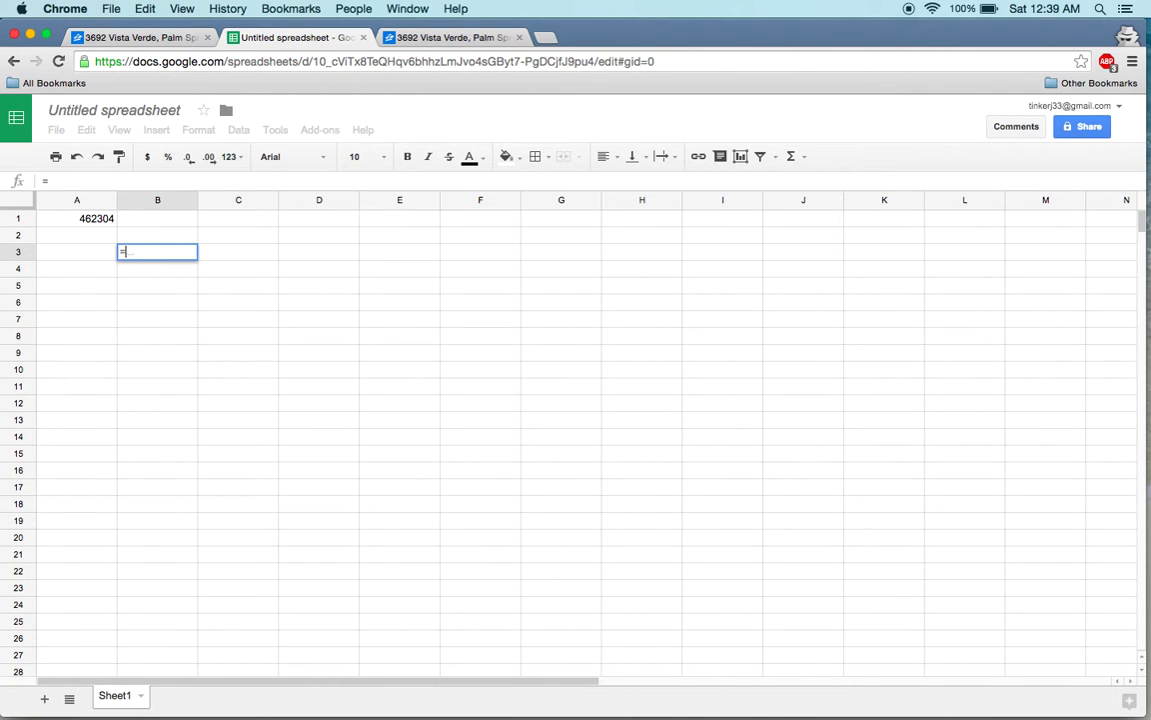
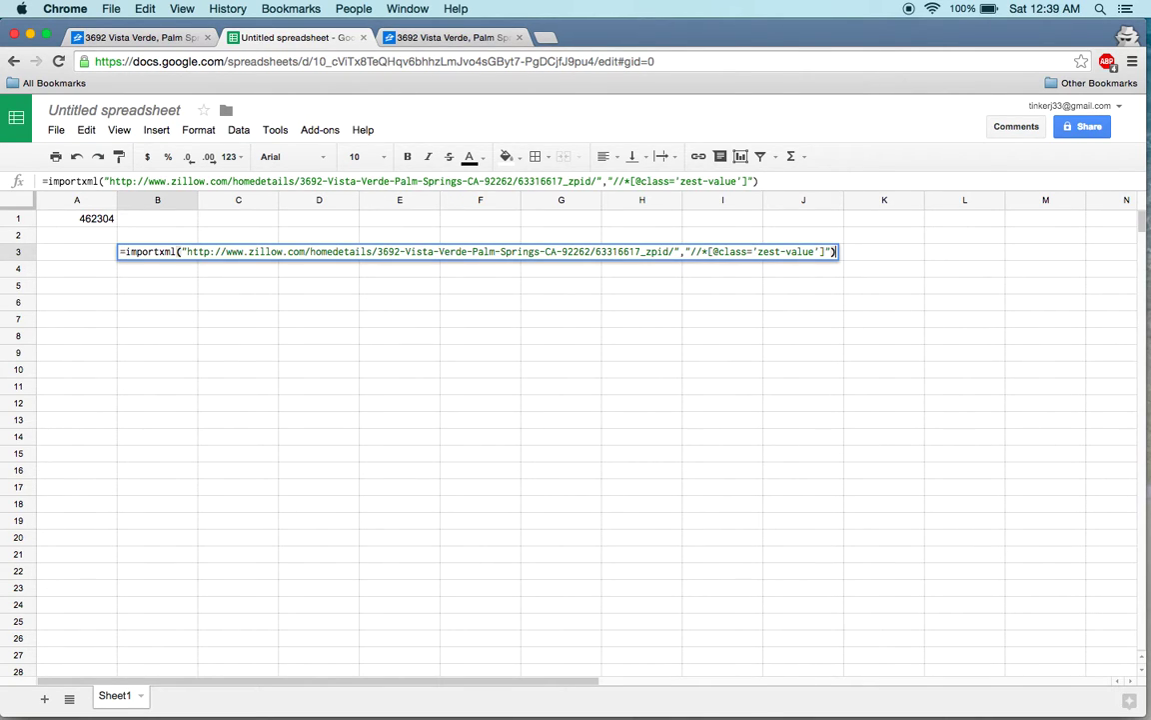
key("Return")
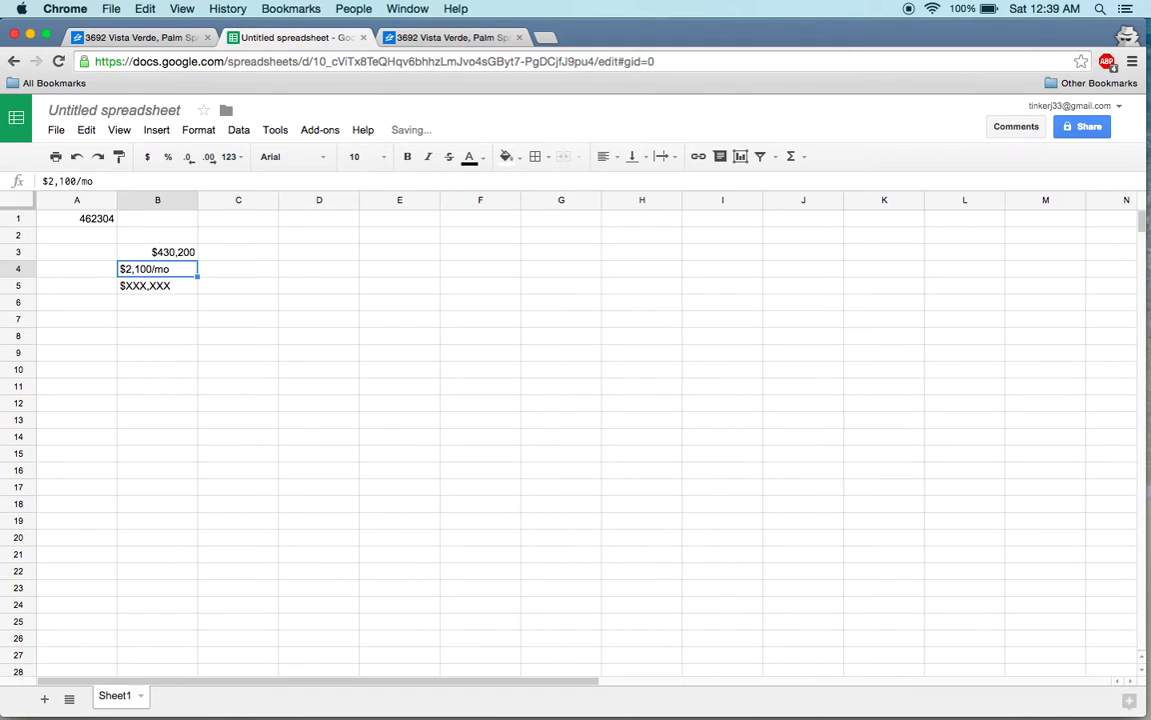
Review column B's results ($430,200, $2,100/mo, $XXX,XXX), then reopen B3's formula.
left_click(157, 252)
left_click(157, 285)
left_click(157, 302)
left_click(157, 252)
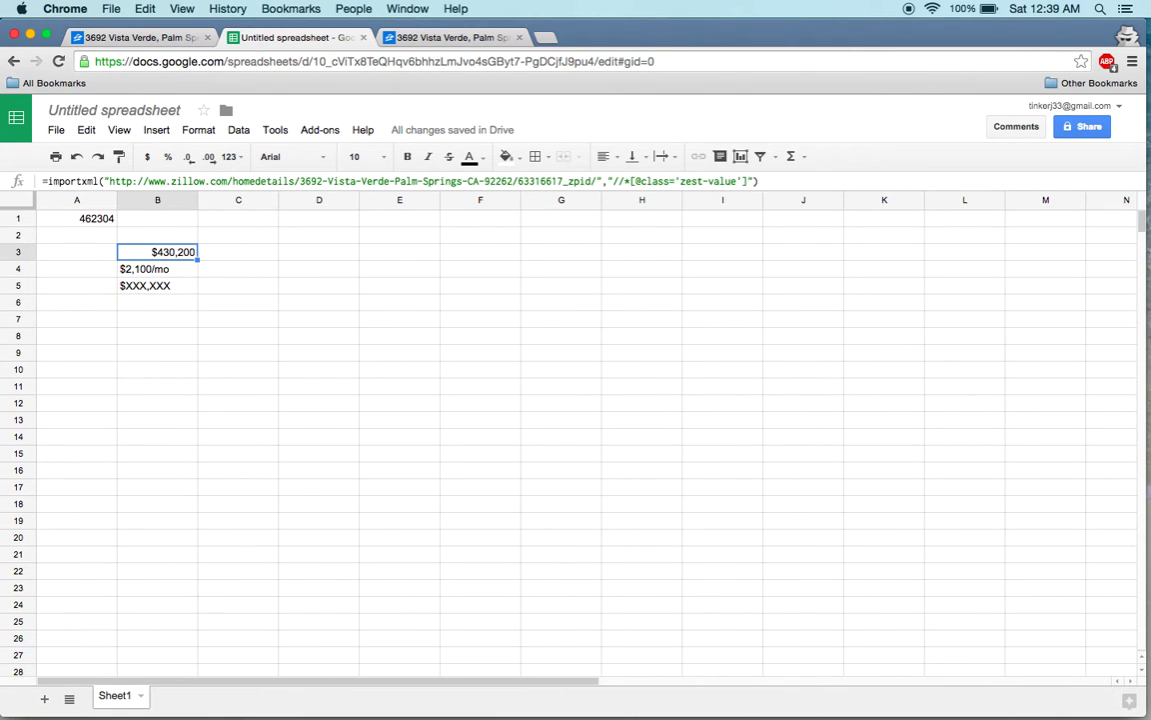
left_click(157, 269)
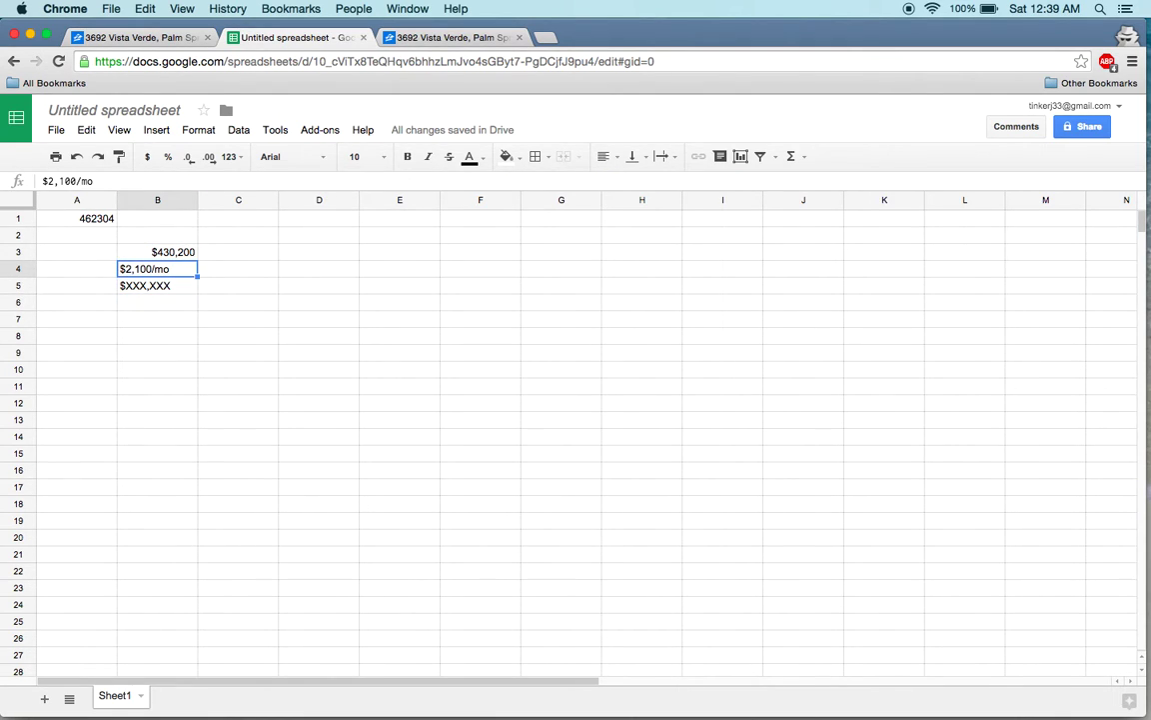
left_click(157, 286)
left_click(157, 269)
left_click(157, 252)
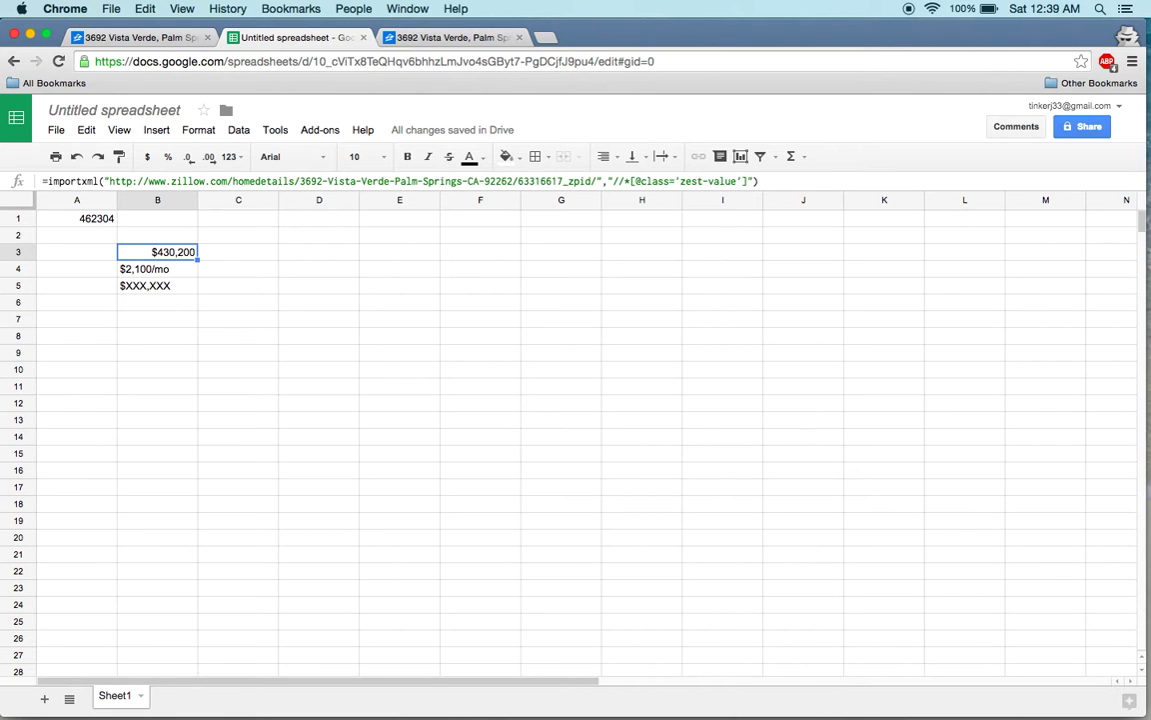
key("Return")
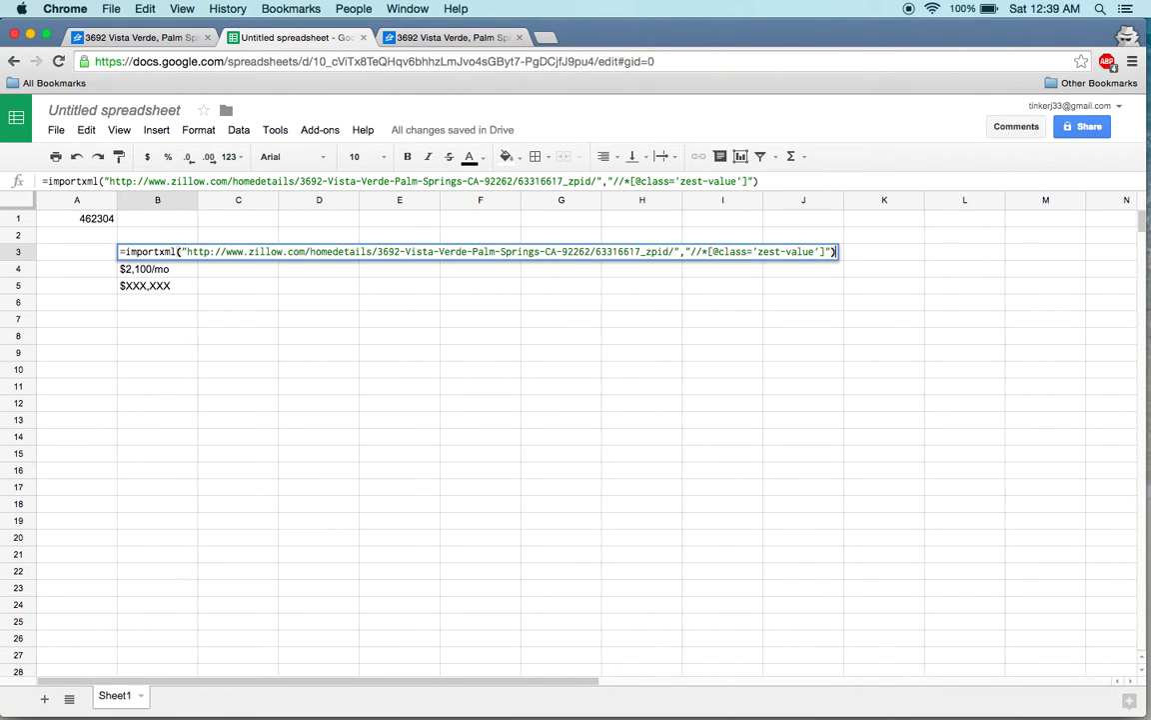
Wrap B3's formula in INDEX(...,1) so it returns only the Zestimate.
left_click(125, 251)
type("index(")
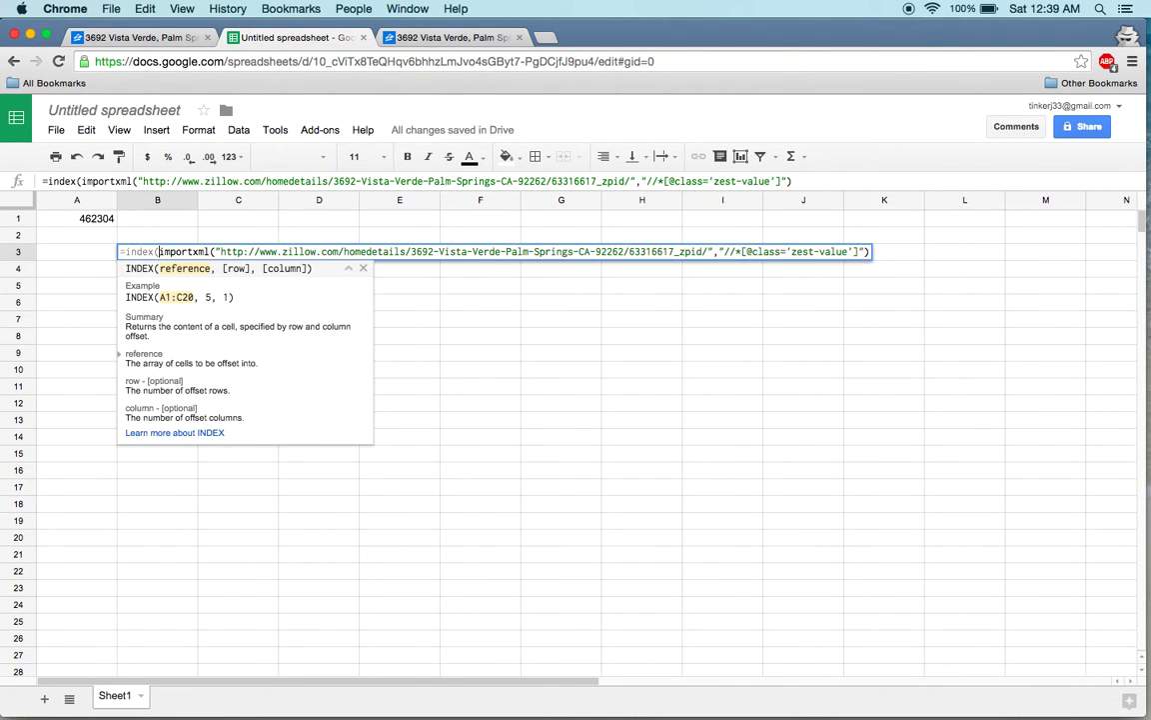
left_click(867, 250)
type(",")
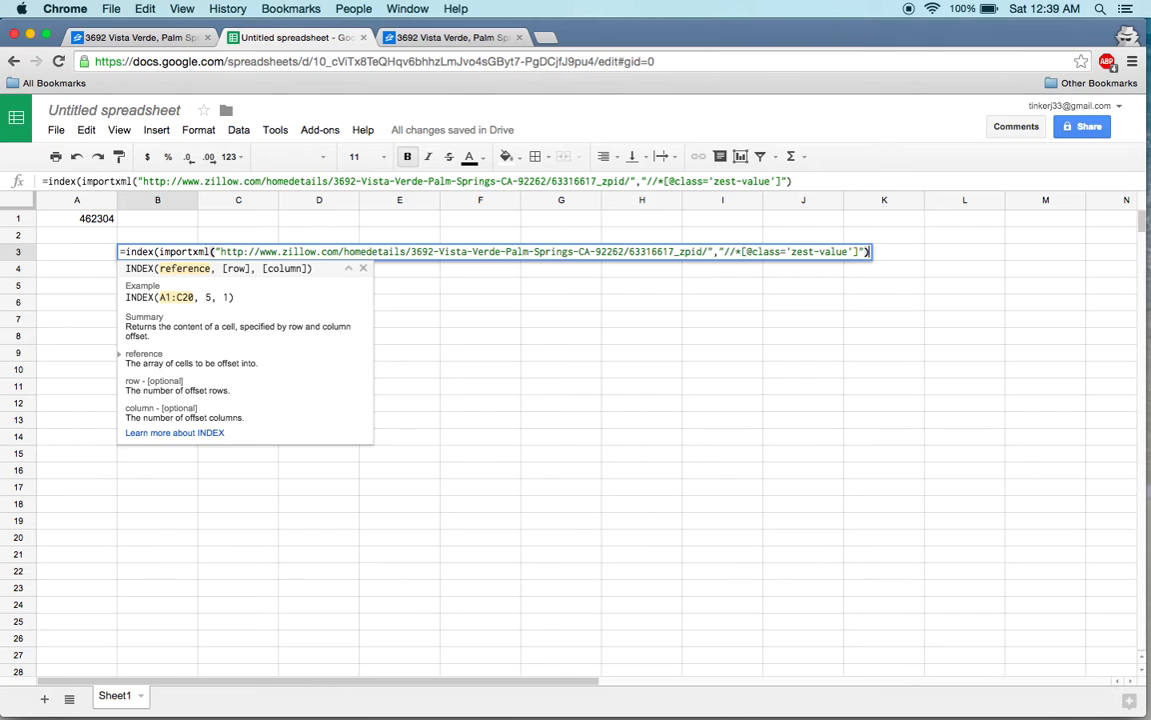
type("1)")
key("Return")
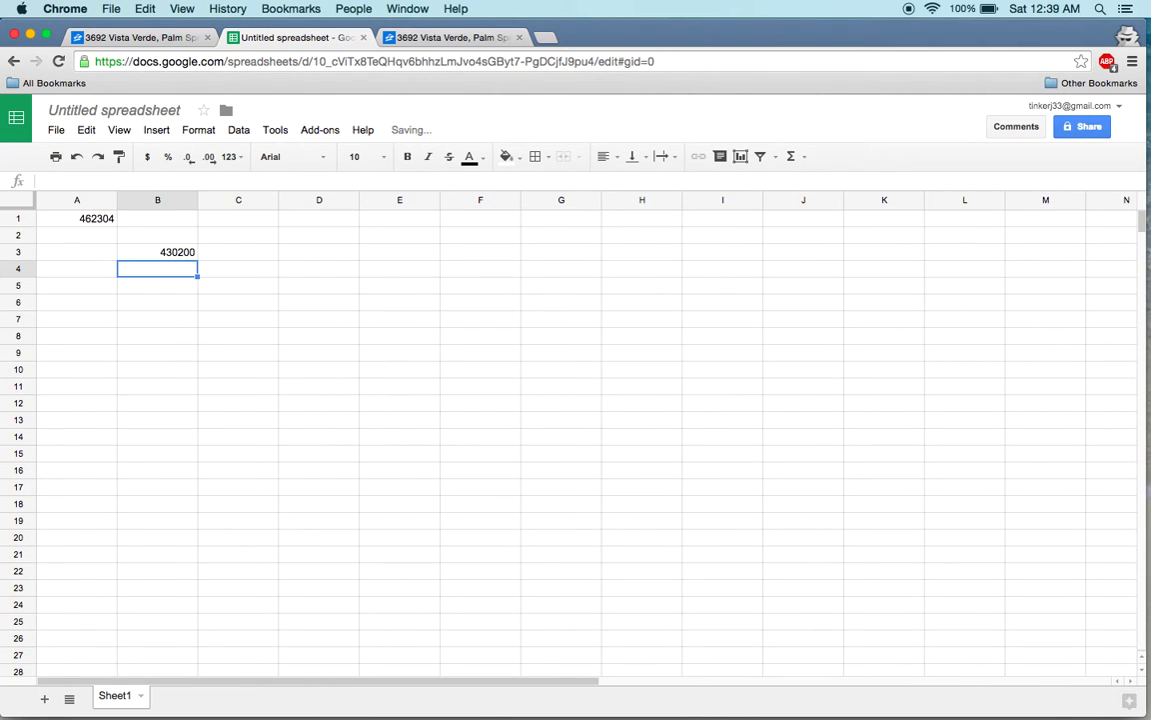
key("Up")
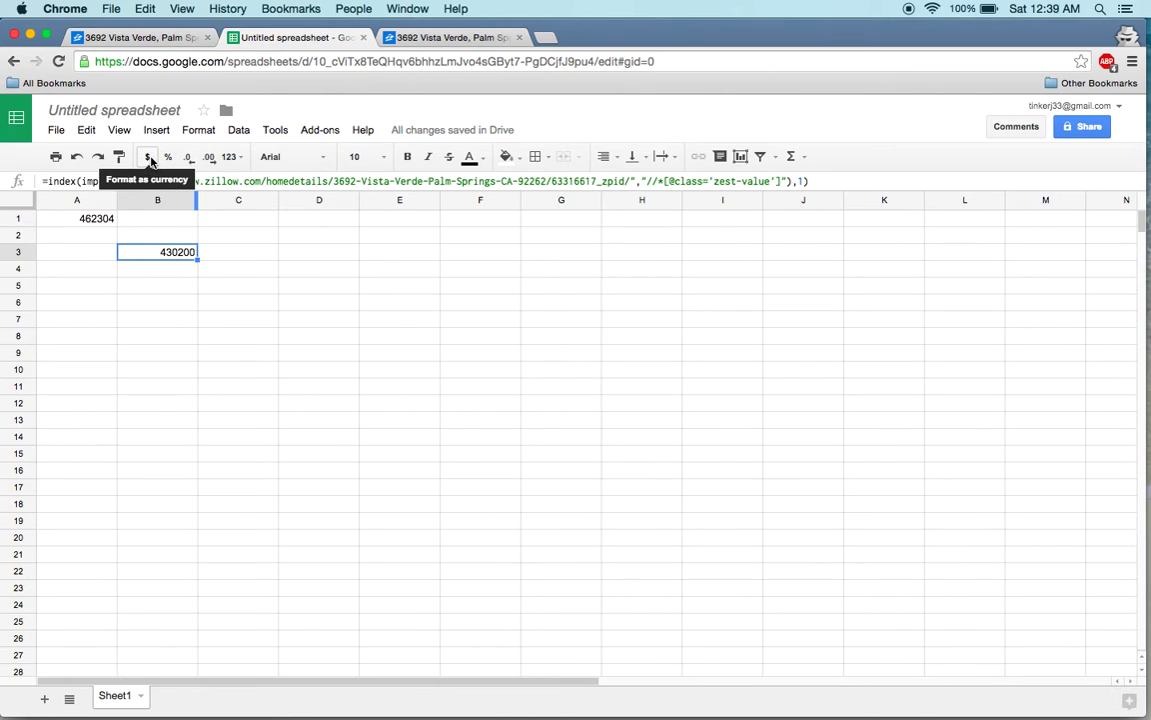
Format B3 as currency, showing $430,200.00, and compare it with the Zillow listing's Zestimate.
left_click(146, 156)
left_click(304, 321)
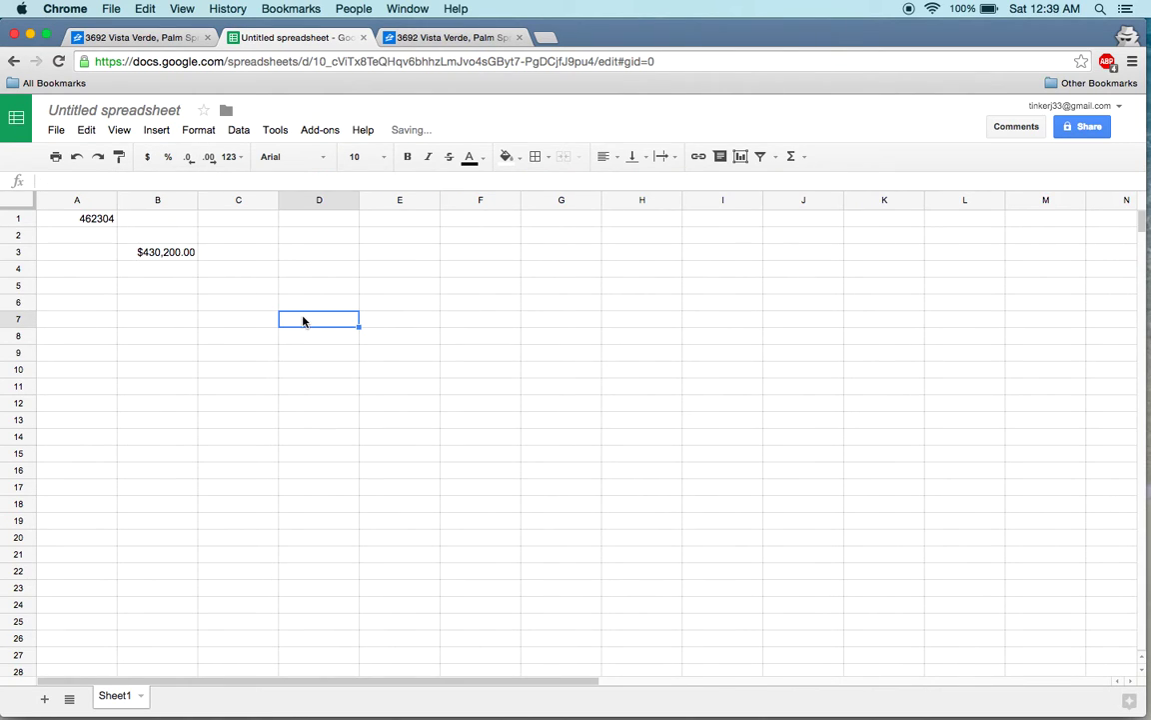
left_click(174, 255)
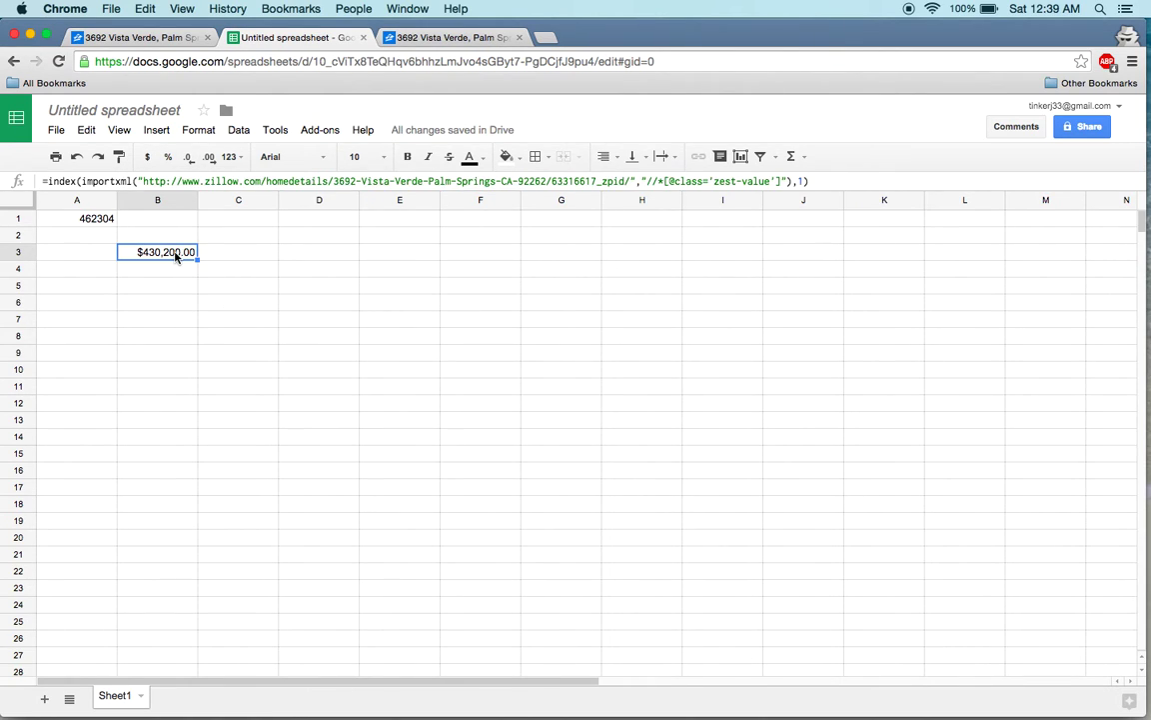
left_click(446, 38)
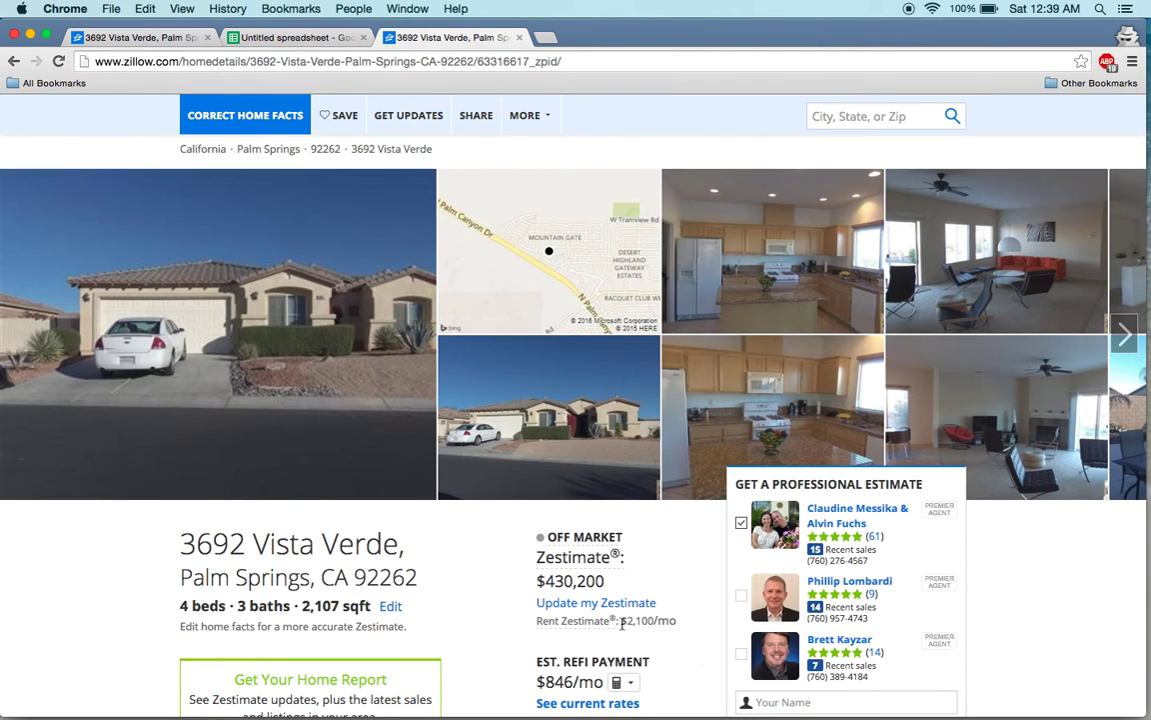
left_click(292, 38)
left_click(455, 38)
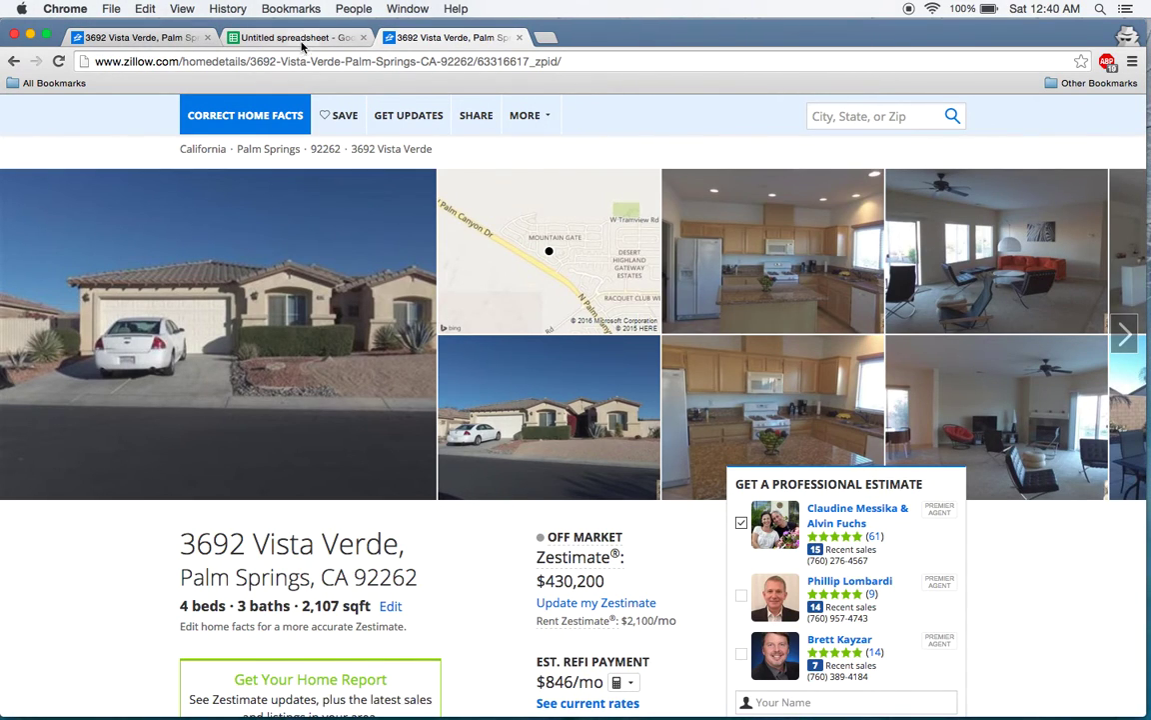
left_click(280, 37)
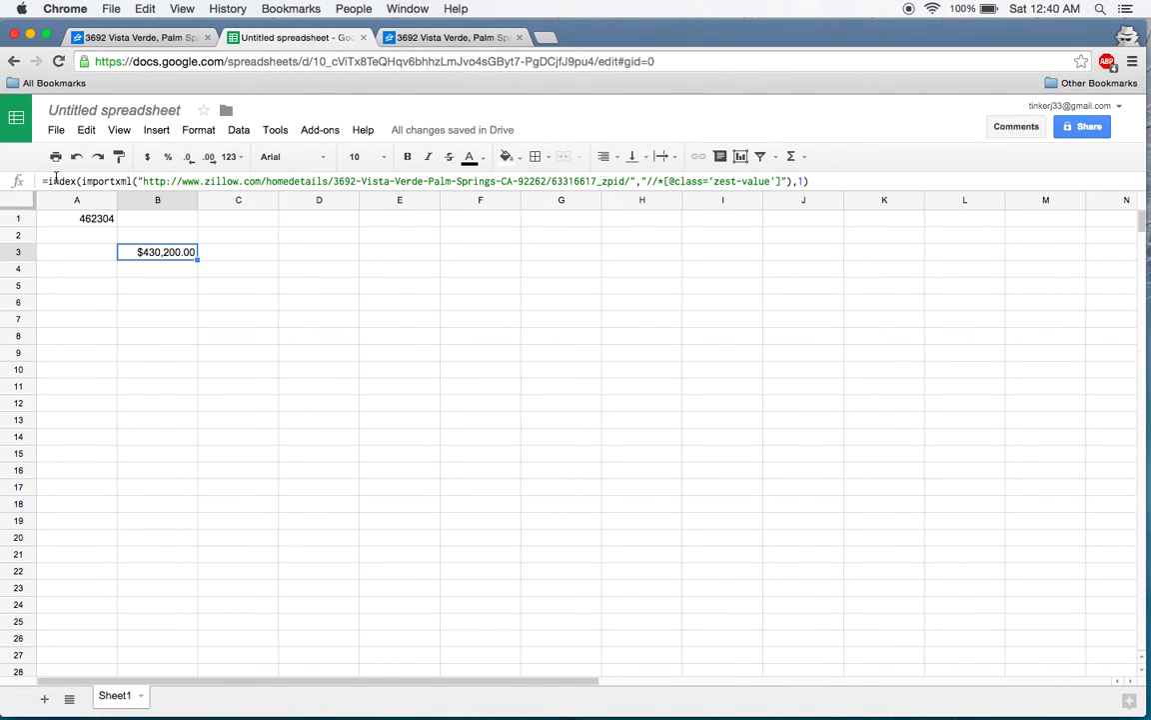
left_click_drag(42, 181, 827, 193)
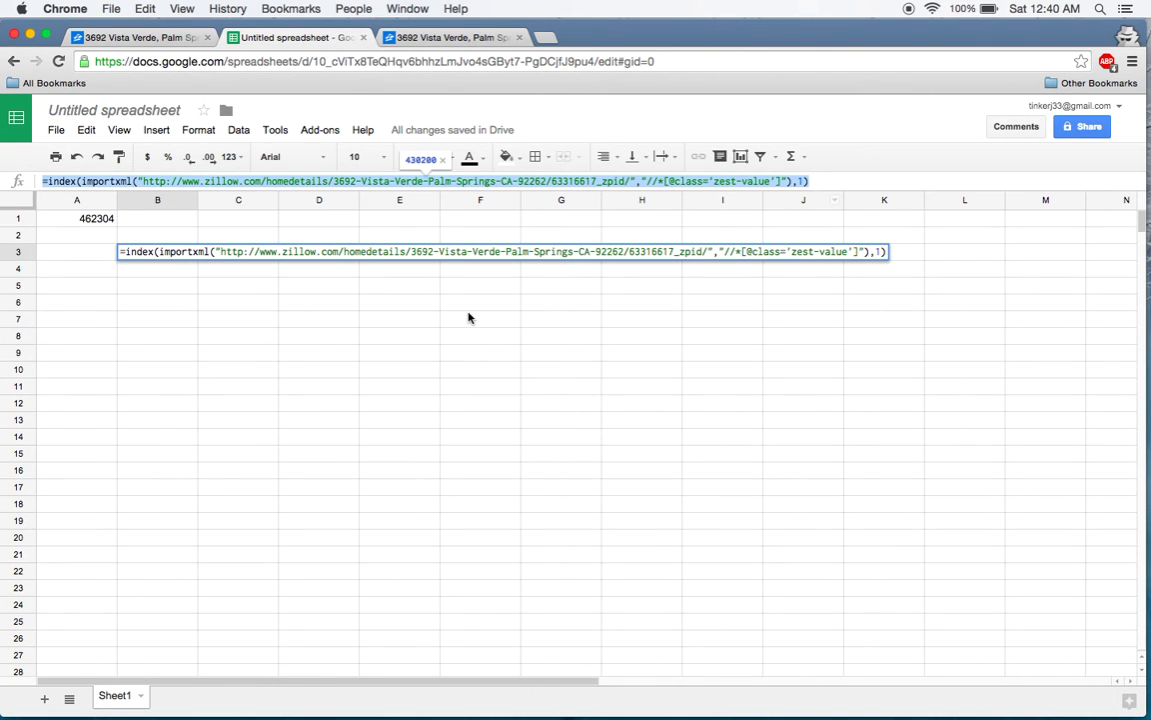